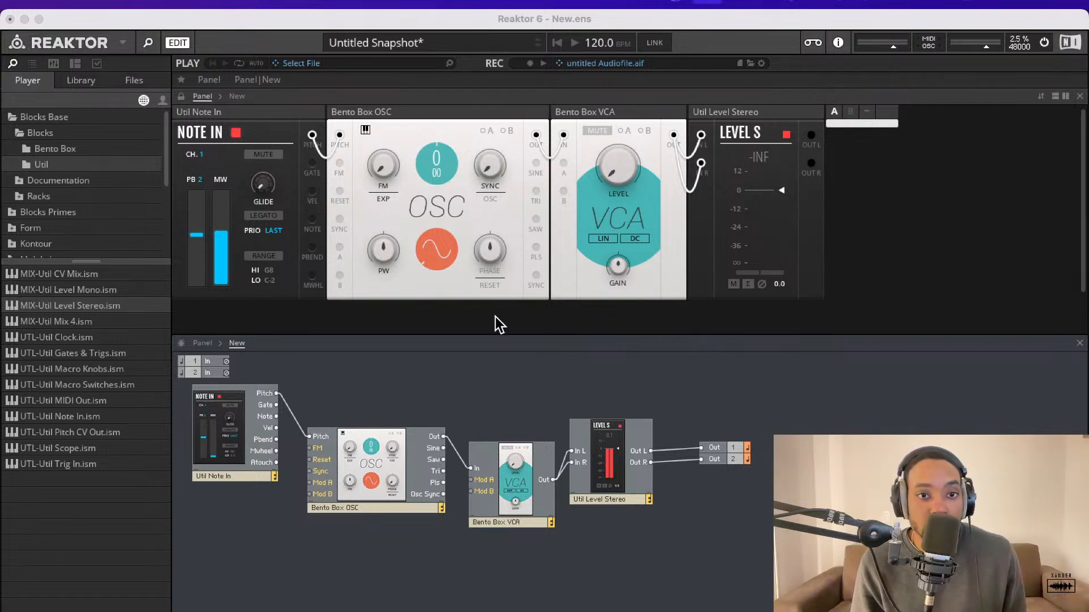
# Morph the Bento Box OSC's waveform from sine to sawtooth
pyautogui.scroll(1, 493, 317)
pyautogui.click(441, 258)
pyautogui.scroll(-1, 441, 257)
pyautogui.scroll(-2, 440, 253)
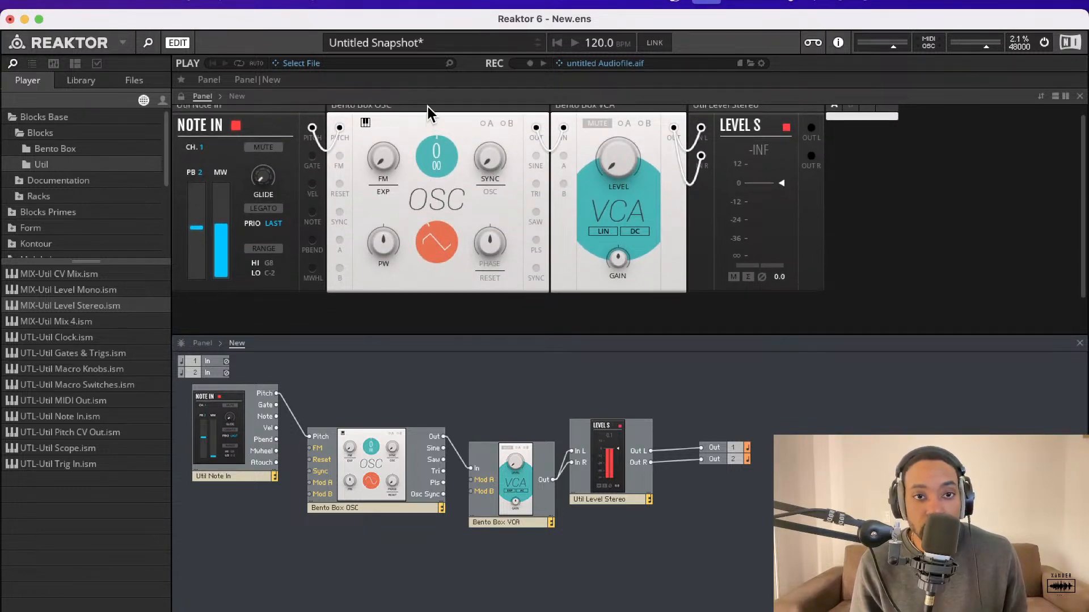
pyautogui.scroll(-2, 422, 125)
pyautogui.scroll(2, 420, 137)
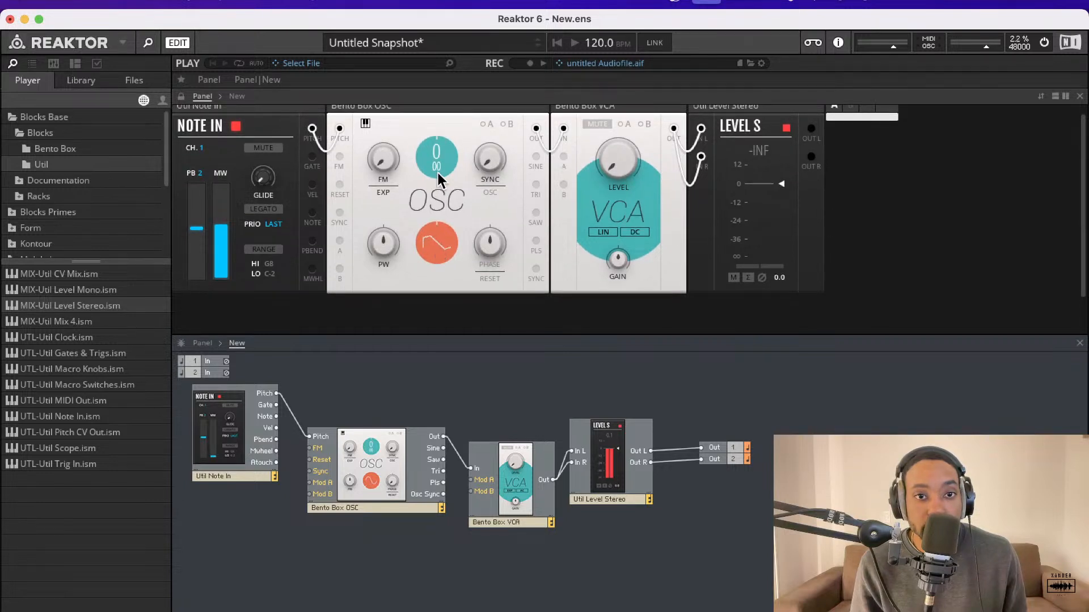
pyautogui.scroll(-4, 437, 206)
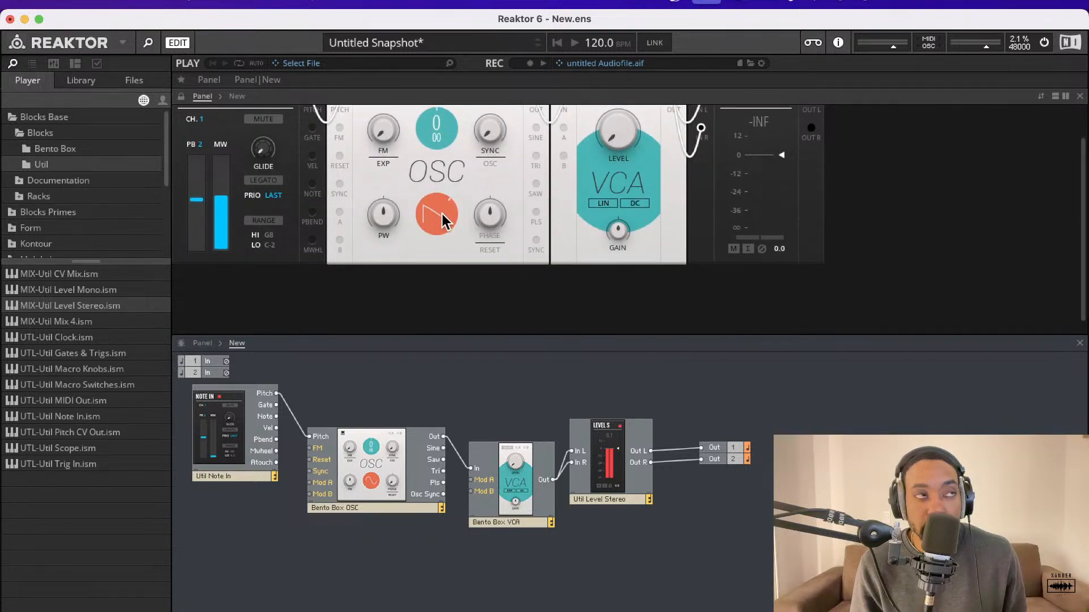
# Audition the oscillator's triangle and pulse waveforms, finishing on the sawtooth
pyautogui.click(434, 216)
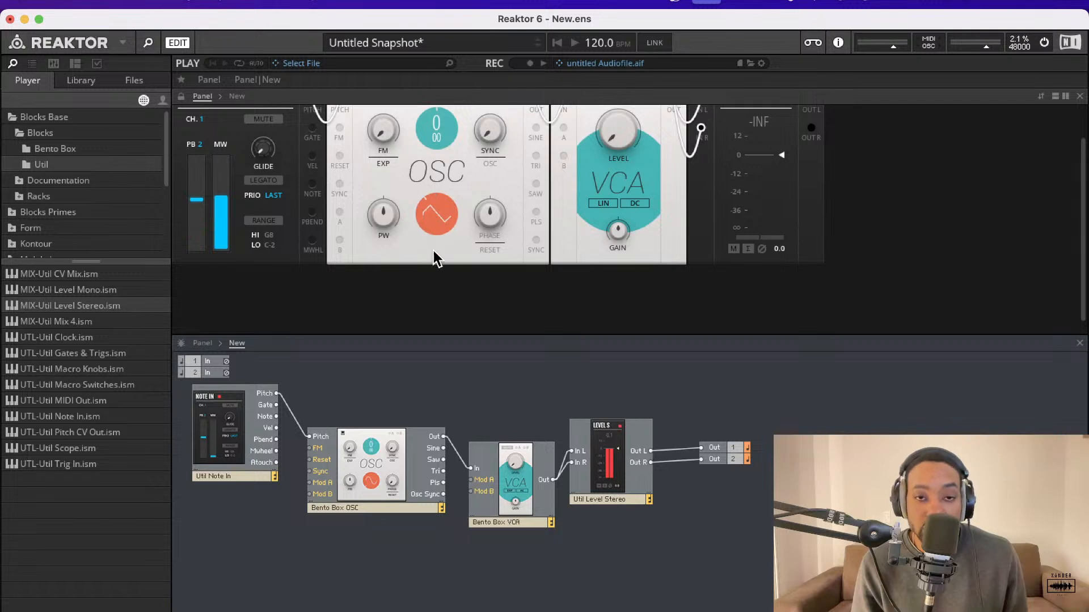
pyautogui.click(436, 214)
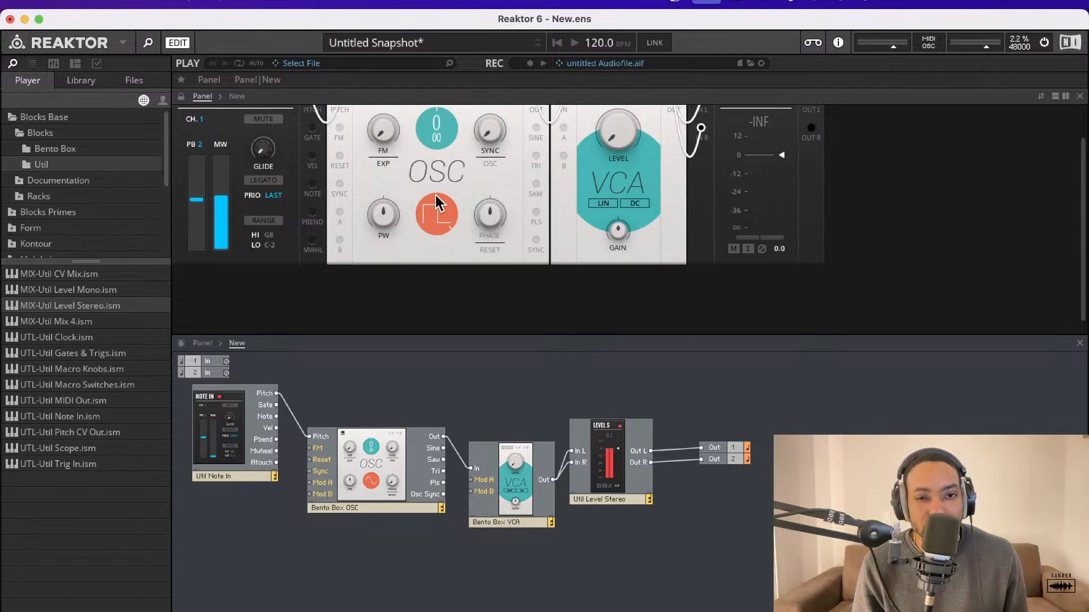
pyautogui.click(445, 225)
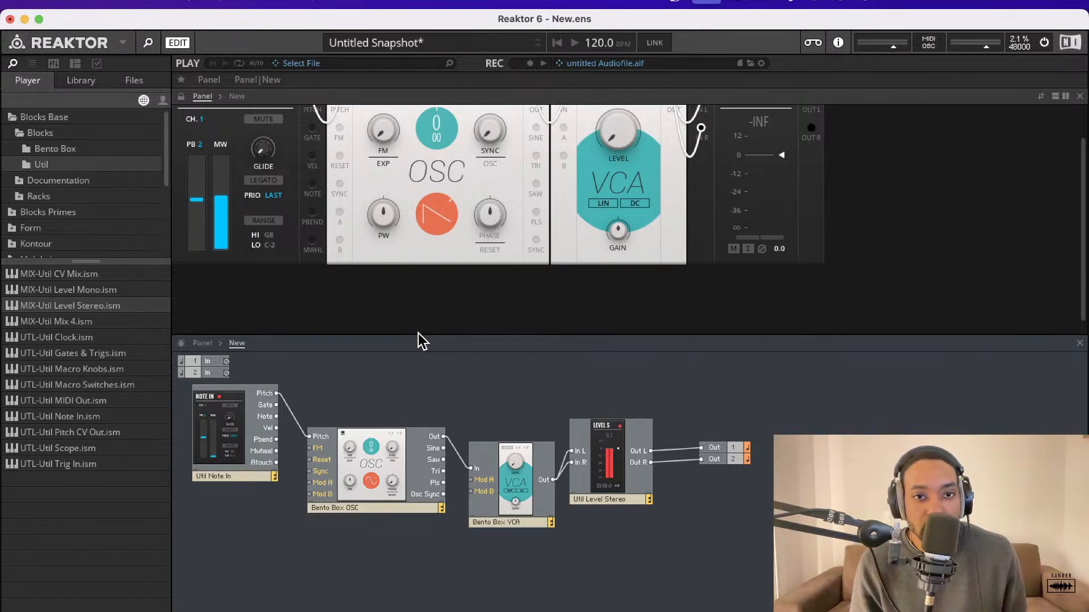
pyautogui.moveTo(429, 209); pyautogui.dragTo(403, 352)
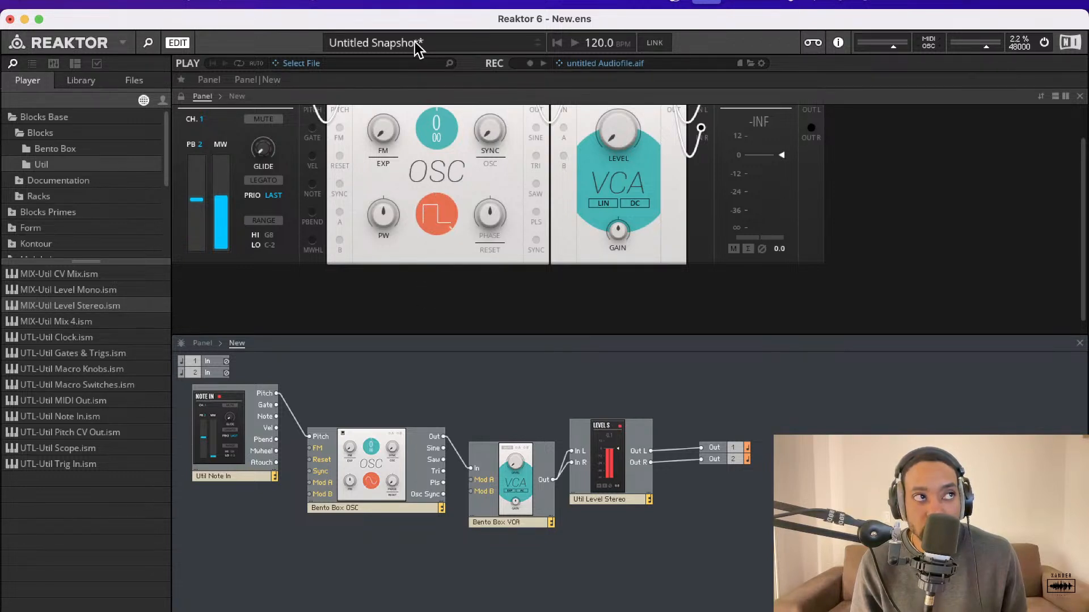
pyautogui.moveTo(415, 41); pyautogui.dragTo(407, 182)
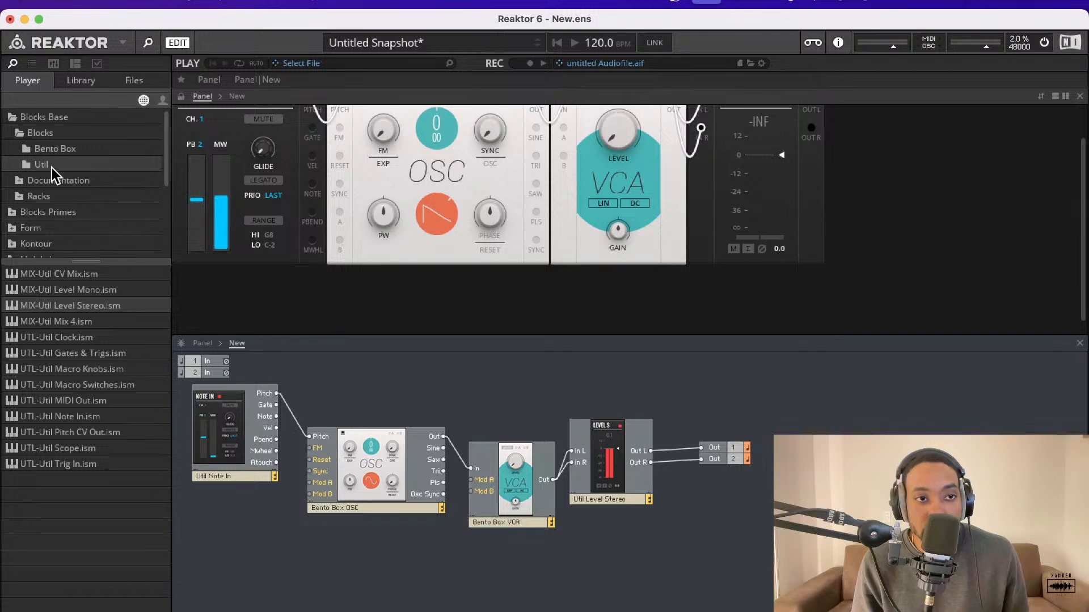
# Add a Bento SVF Filter and wire it between the oscillator's output and the VCA's input
pyautogui.click(55, 147)
pyautogui.moveTo(90, 292); pyautogui.dragTo(472, 481)
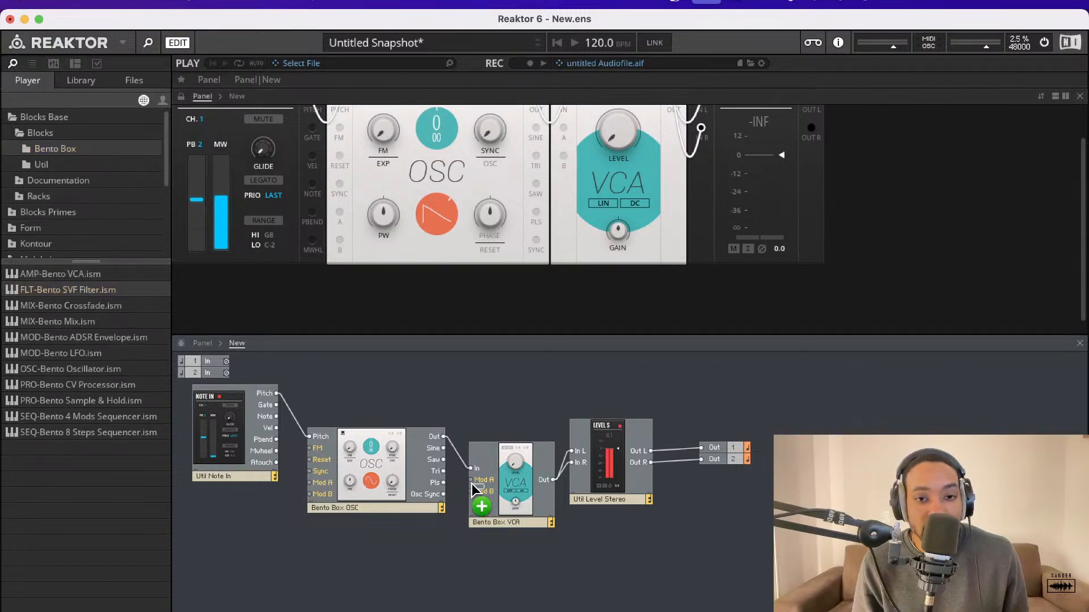
pyautogui.moveTo(479, 529); pyautogui.dragTo(468, 371)
pyautogui.moveTo(496, 382); pyautogui.dragTo(416, 382)
pyautogui.moveTo(483, 376); pyautogui.dragTo(471, 468)
# Rearrange the structure so the SVF block sits between the oscillator and the VCA, with the VCA and Level Stereo shifted right
pyautogui.moveTo(453, 394); pyautogui.dragTo(470, 391)
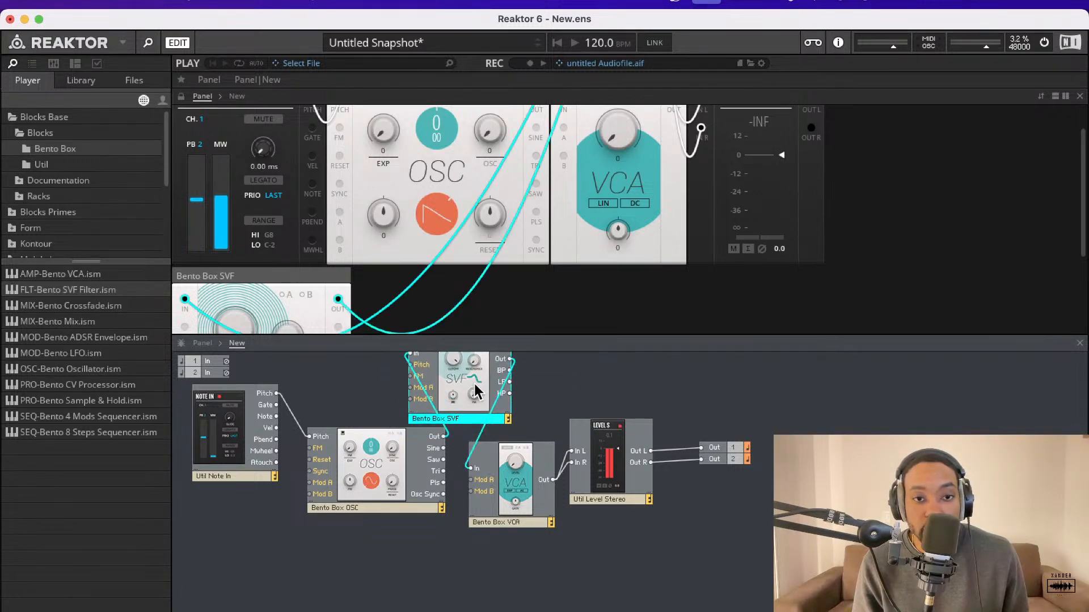
pyautogui.moveTo(762, 445); pyautogui.dragTo(633, 490)
pyautogui.moveTo(488, 423); pyautogui.dragTo(543, 547)
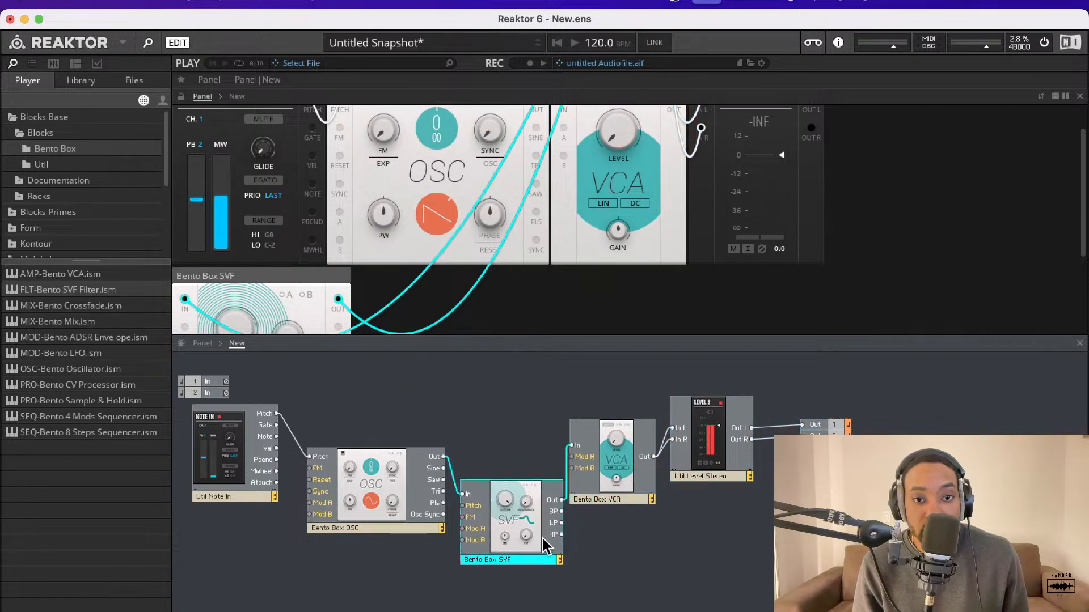
# Raise the VCA level to 8.8 and sweep the SVF cutoff down to about 246 Hz
pyautogui.moveTo(604, 139); pyautogui.dragTo(610, 113)
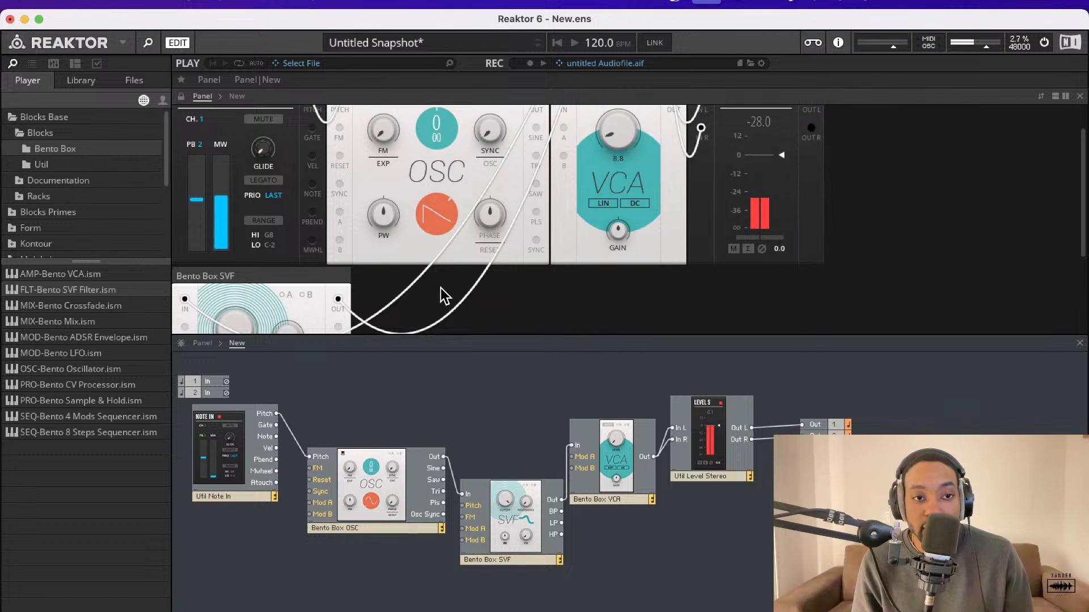
pyautogui.scroll(-3, 458, 293)
pyautogui.moveTo(235, 280)
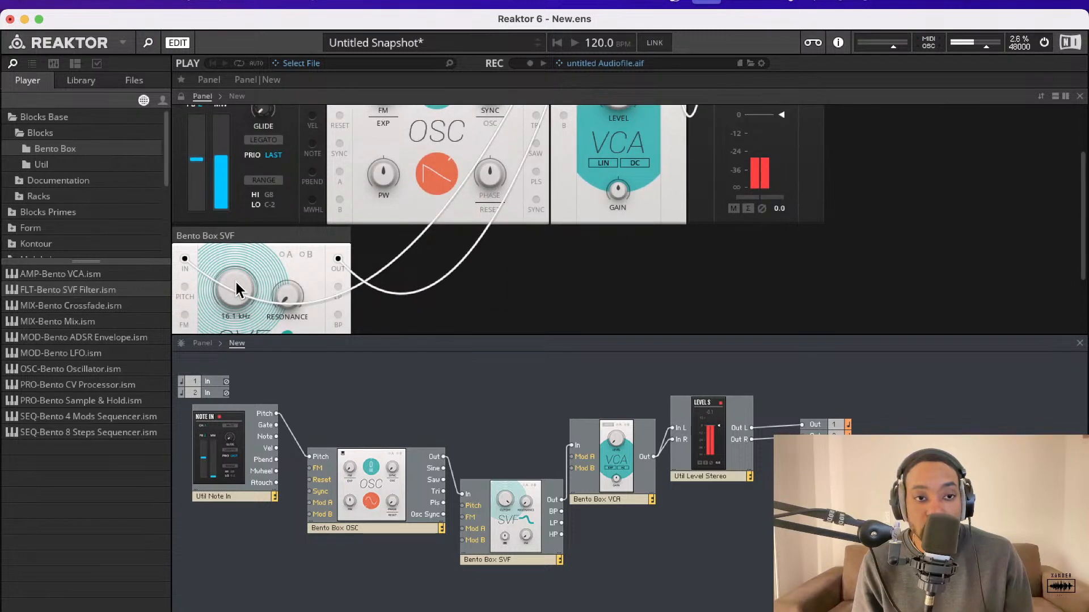
pyautogui.moveTo(236, 321); pyautogui.dragTo(234, 393)
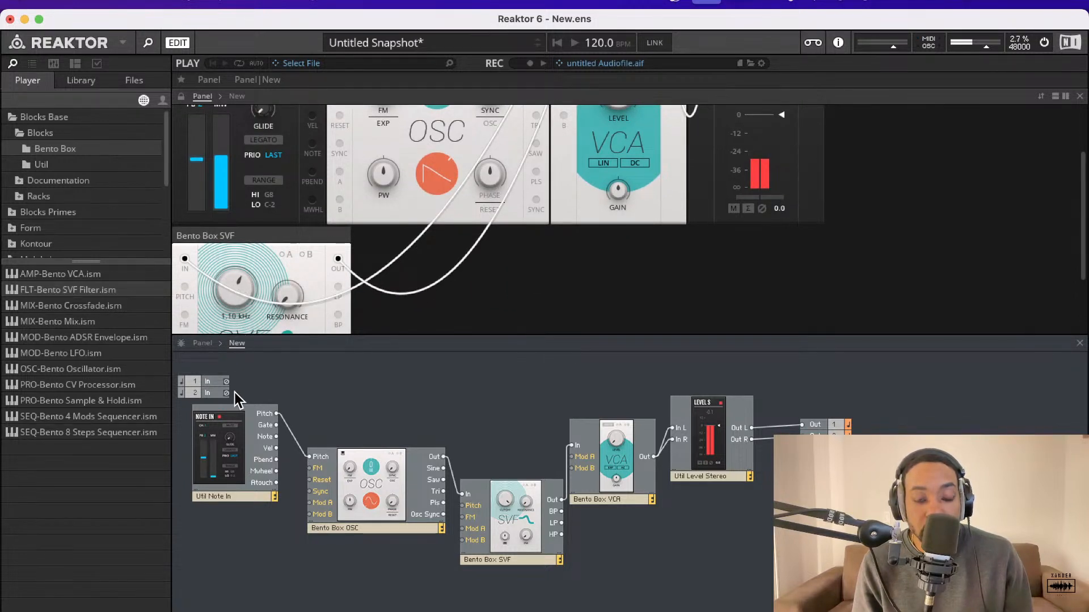
pyautogui.moveTo(246, 294); pyautogui.dragTo(243, 345)
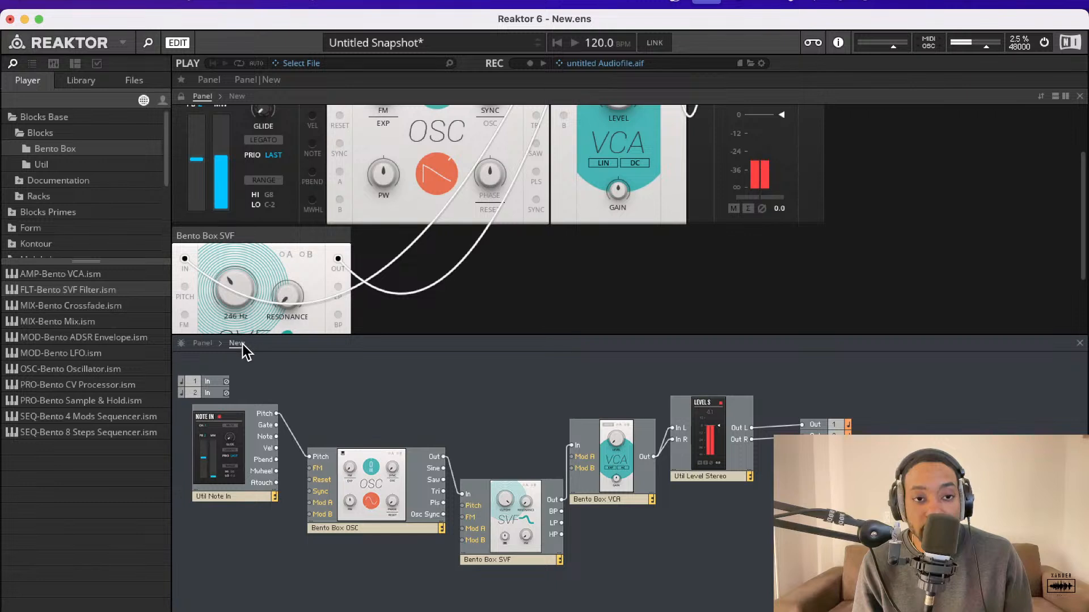
# Audition the SVF's high-pass mode with a higher cutoff, then return to low-pass and lower the cutoff to 5.40 Hz
pyautogui.scroll(-5, 261, 298)
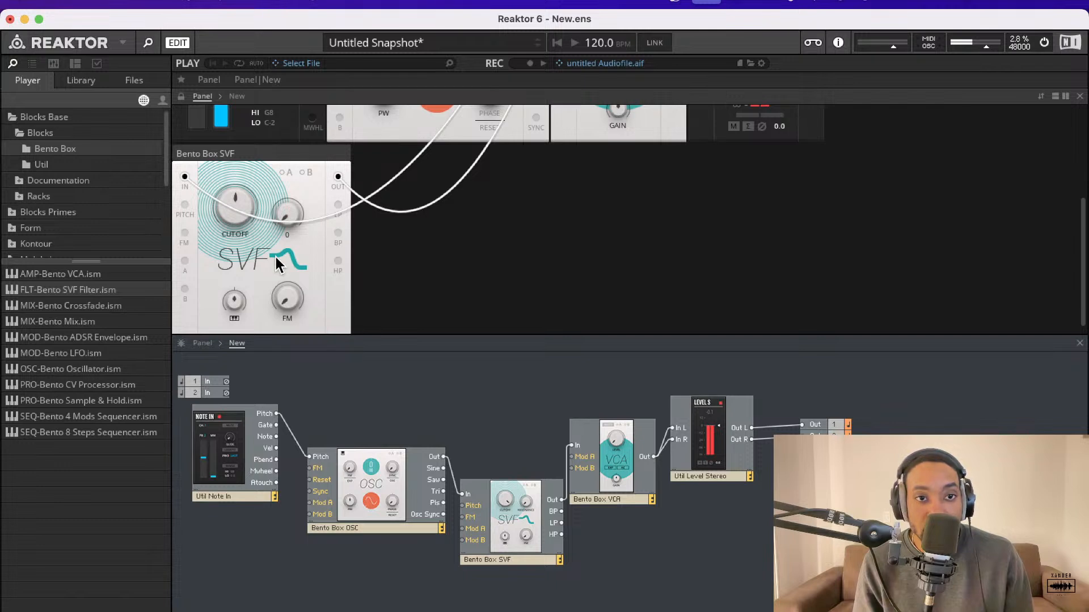
pyautogui.moveTo(221, 213); pyautogui.dragTo(237, 152)
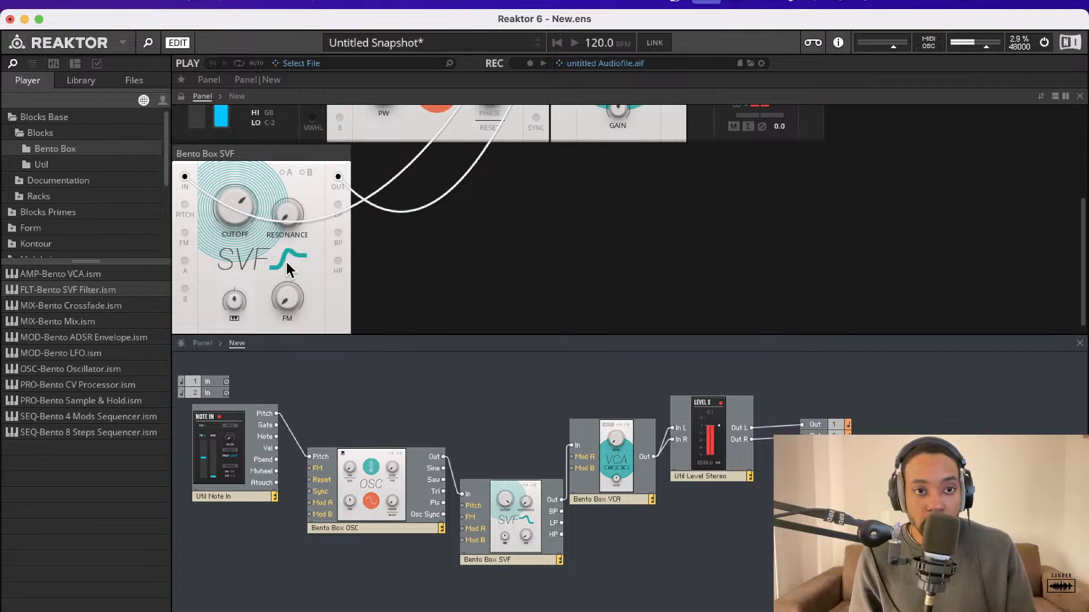
pyautogui.moveTo(240, 192); pyautogui.dragTo(254, 431)
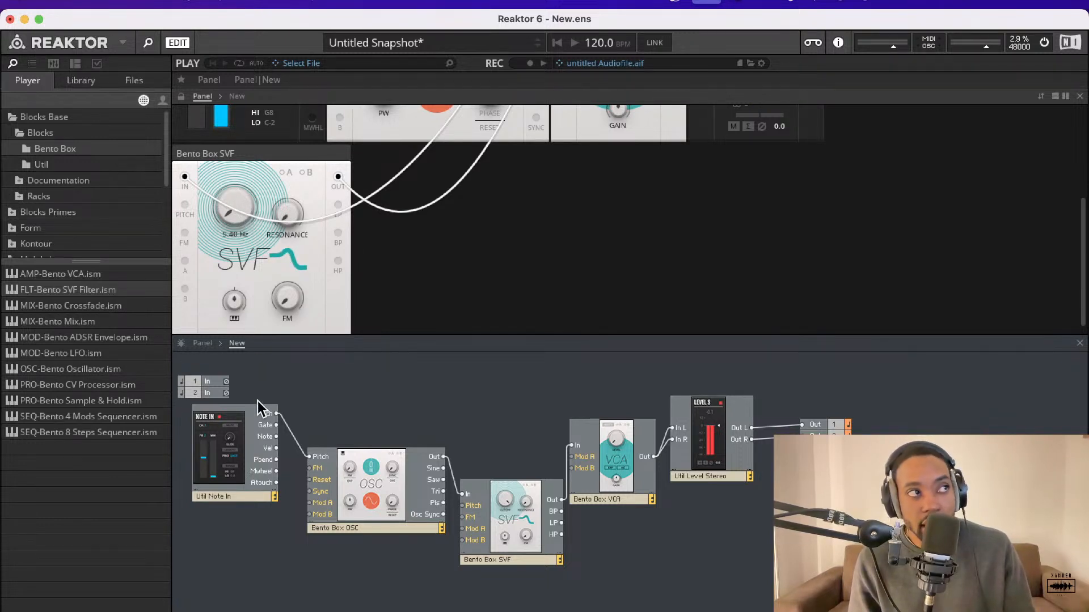
# Turn the VCA level down to zero and raise the SVF cutoff to about 3.01 kHz
pyautogui.scroll(-1, 243, 240)
pyautogui.scroll(5, 242, 241)
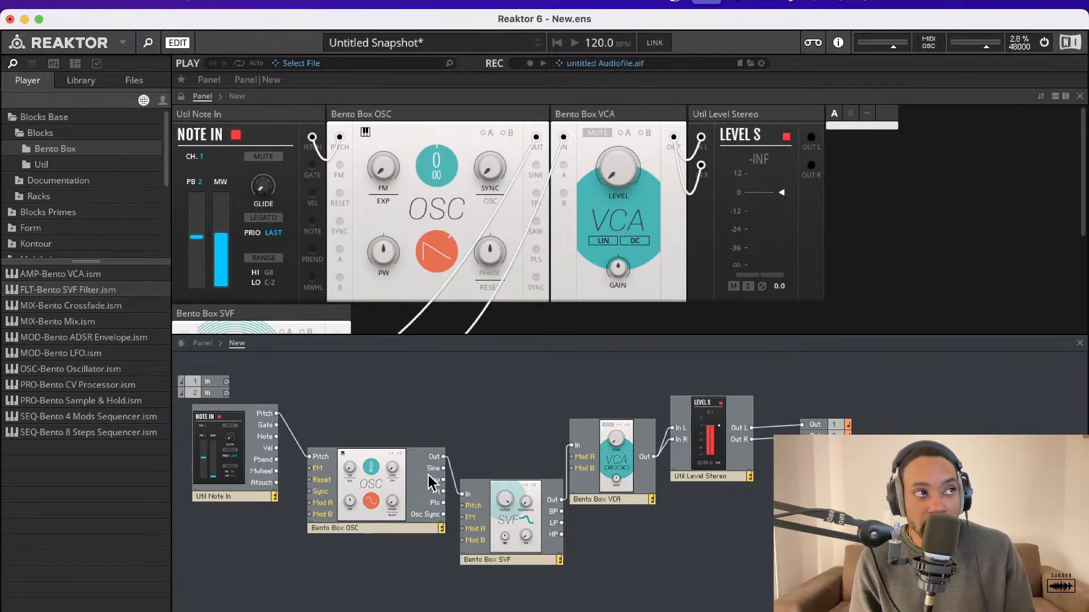
pyautogui.scroll(-4, 312, 263)
pyautogui.moveTo(240, 226); pyautogui.dragTo(305, 52)
pyautogui.moveTo(236, 243); pyautogui.dragTo(236, 241)
pyautogui.scroll(1, 235, 241)
# Add a Bento ADSR Envelope, wiring the Note In's Gate to its Gate input and its Out to the VCA's Mod B
pyautogui.moveTo(118, 338); pyautogui.dragTo(276, 426)
pyautogui.moveTo(684, 574); pyautogui.dragTo(572, 468)
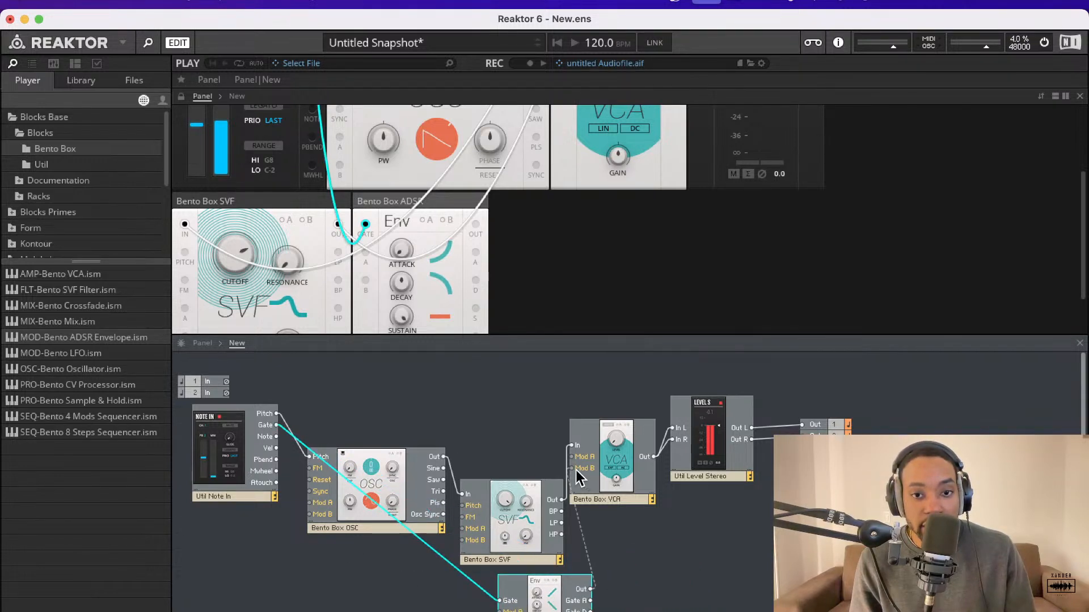
# Rename the Bento Box ADSR block as AMP ADSR
pyautogui.scroll(-1, 631, 482)
pyautogui.click(547, 587)
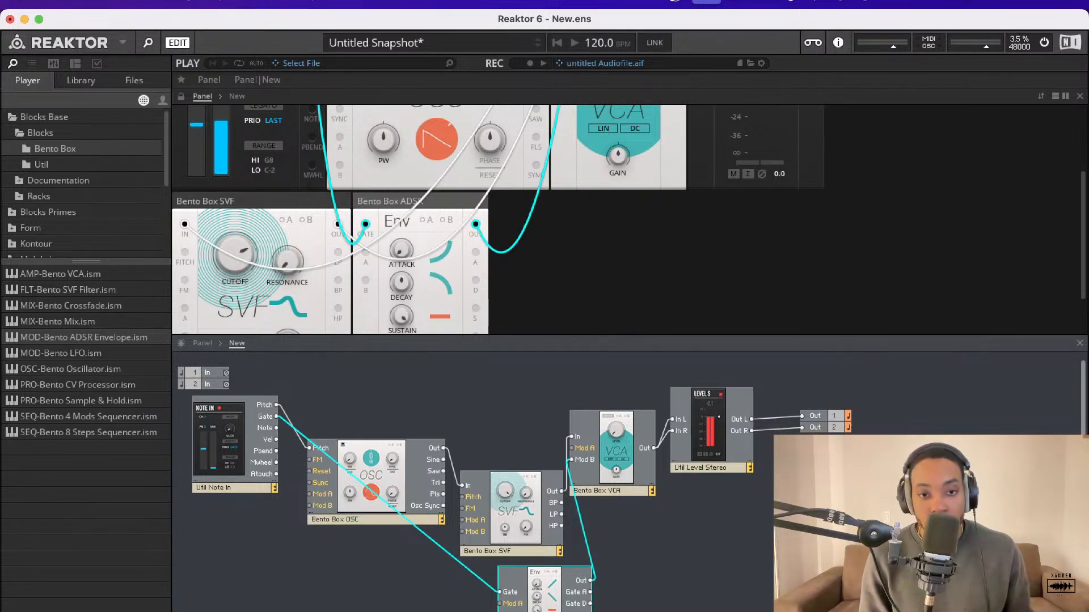
pyautogui.click(709, 570)
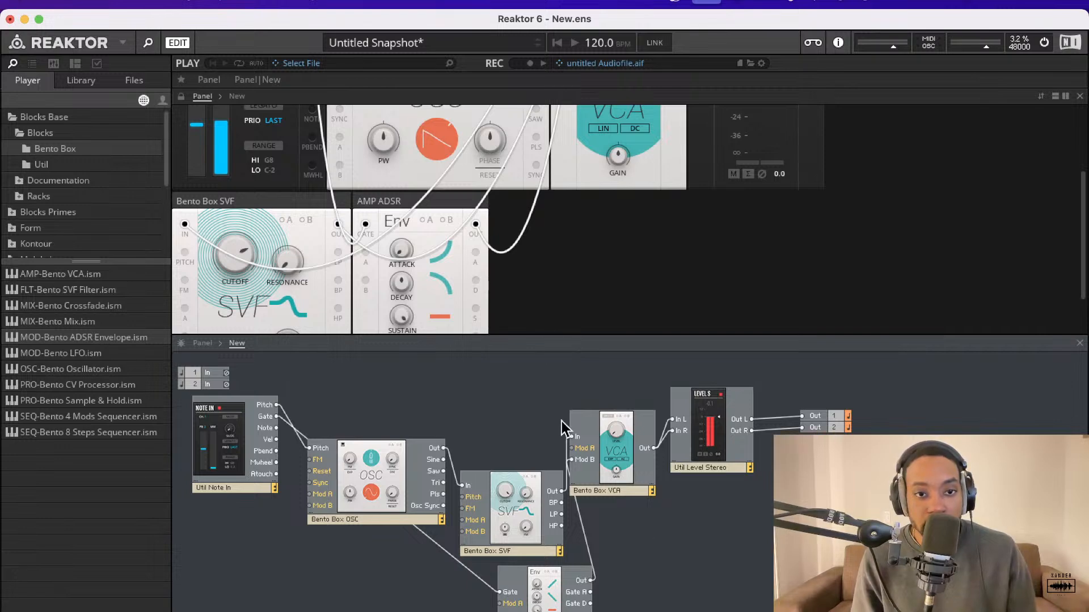
# Raise the VCA level to 13.8
pyautogui.scroll(3, 465, 289)
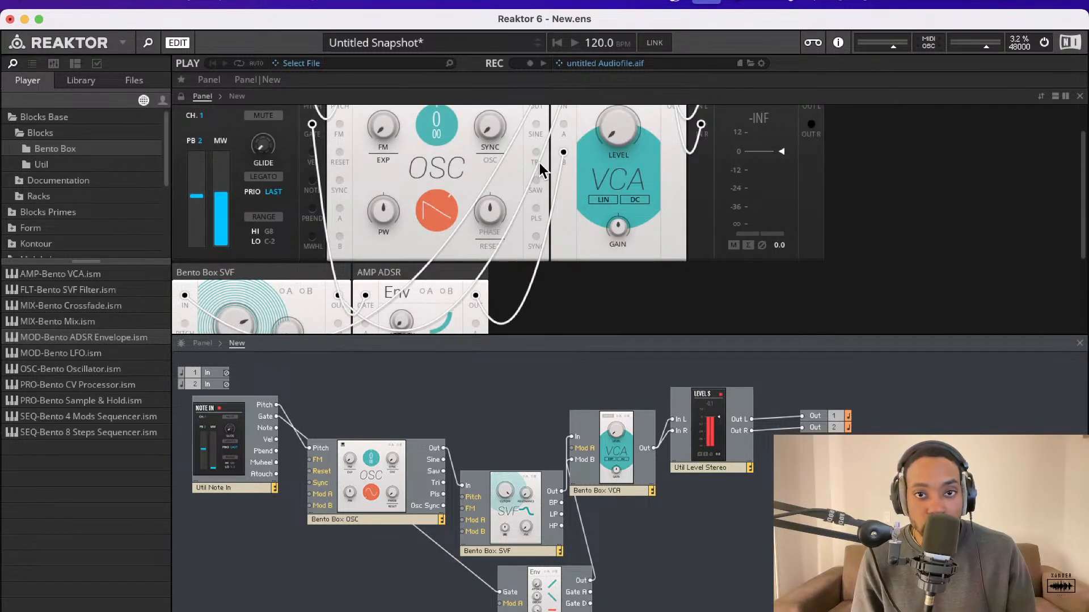
pyautogui.scroll(-2, 538, 166)
pyautogui.scroll(4, 622, 179)
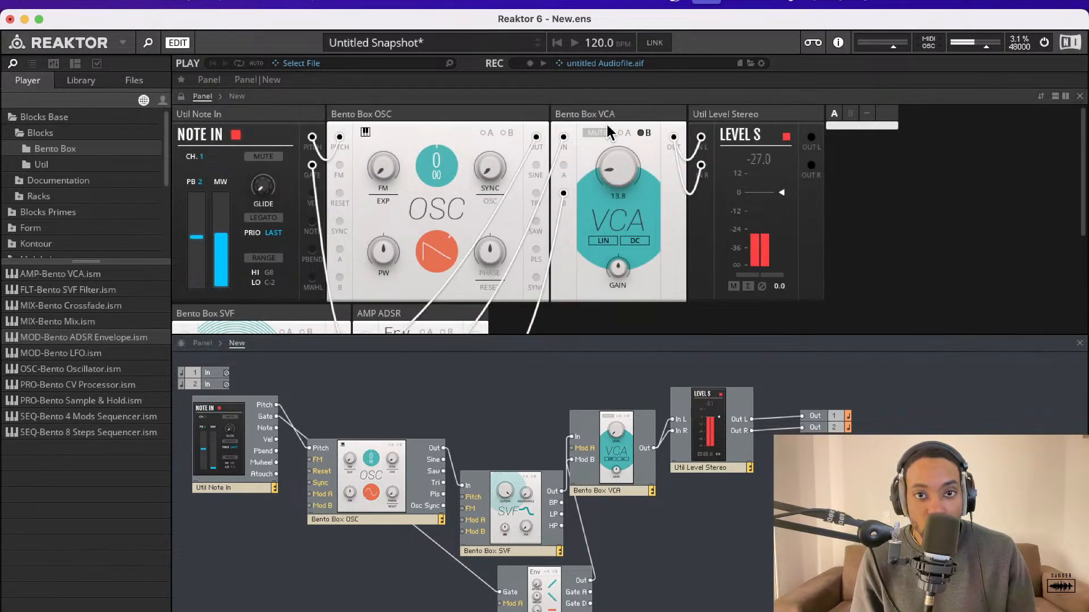
pyautogui.scroll(-4, 539, 259)
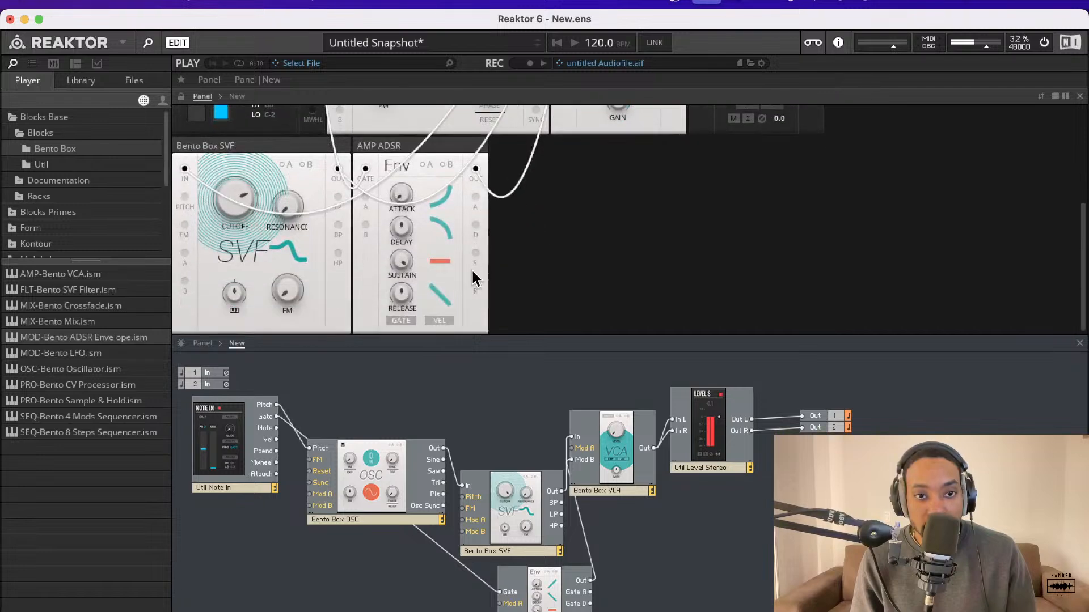
pyautogui.scroll(4, 614, 195)
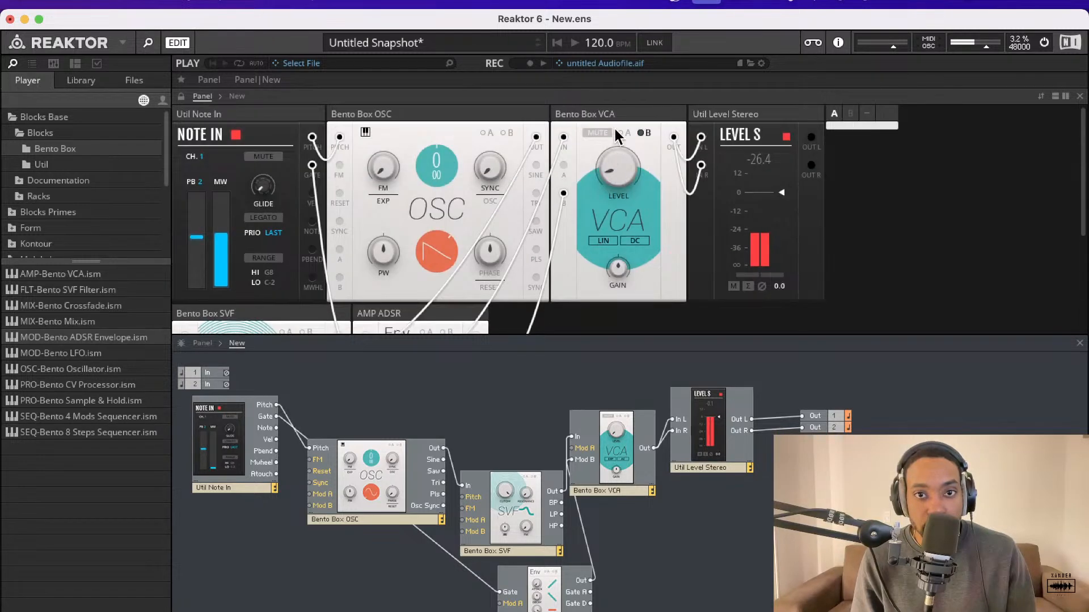
# Move the Bento Box VCA and Util Level Stereo panels into the lower row beside the AMP ADSR
pyautogui.click(622, 249)
pyautogui.moveTo(622, 250); pyautogui.dragTo(622, 292)
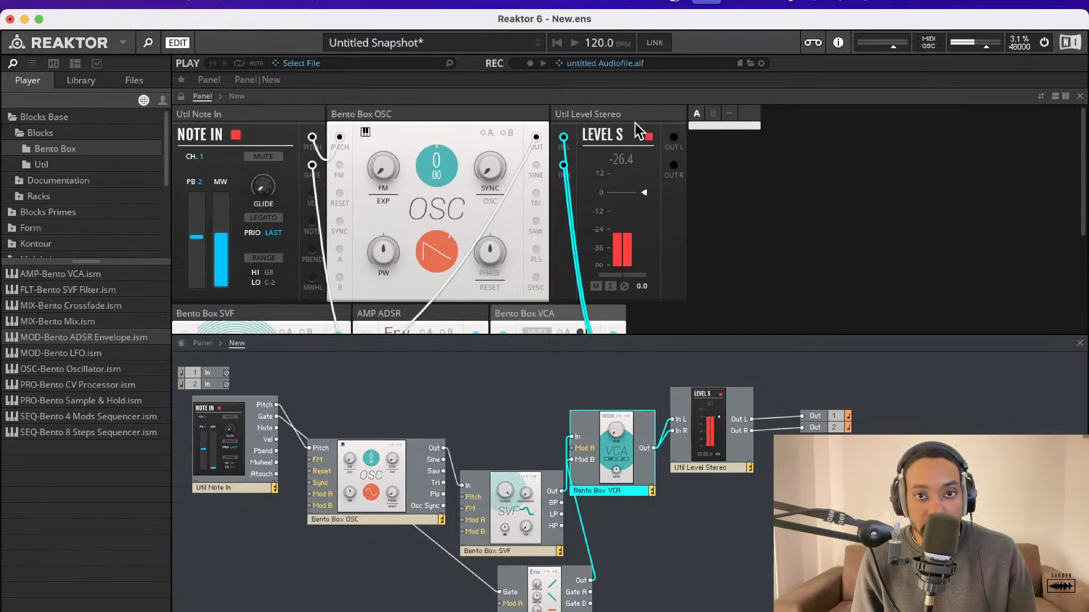
pyautogui.moveTo(632, 113); pyautogui.dragTo(692, 306)
pyautogui.scroll(-4, 692, 298)
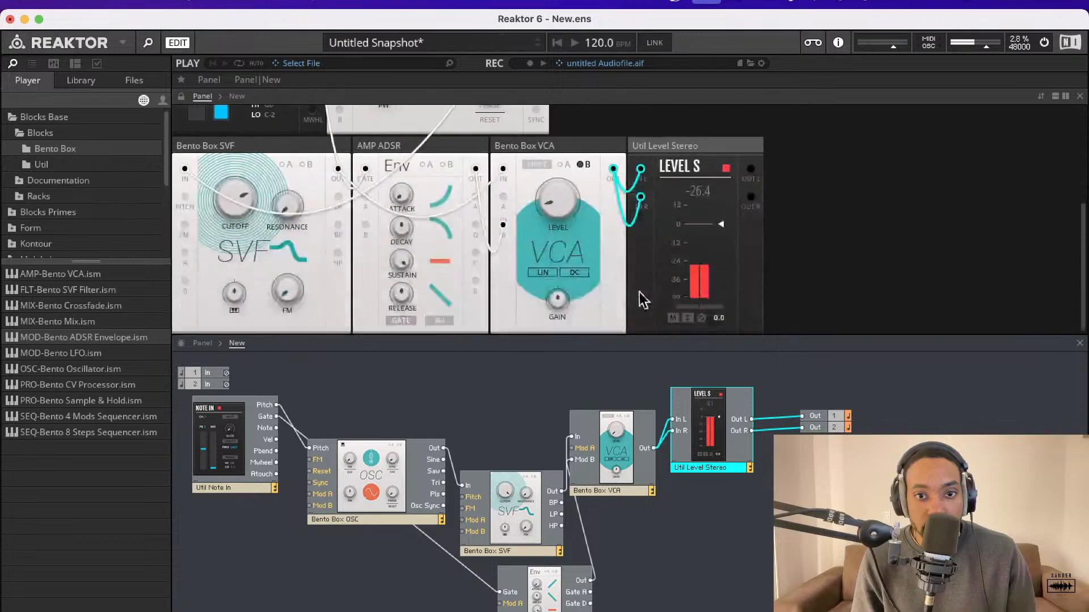
# Raise the VCA level's modulation amount from source B fully and turn the level itself down to zero
pyautogui.click(567, 205)
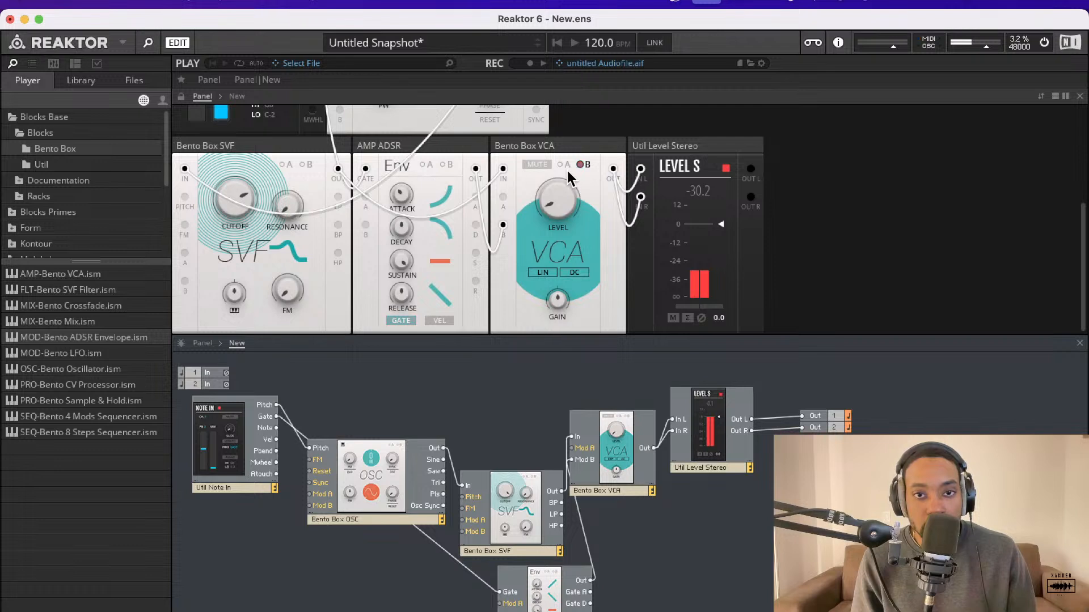
pyautogui.click(588, 166)
pyautogui.moveTo(585, 205); pyautogui.dragTo(583, 85)
pyautogui.moveTo(550, 193); pyautogui.dragTo(543, 377)
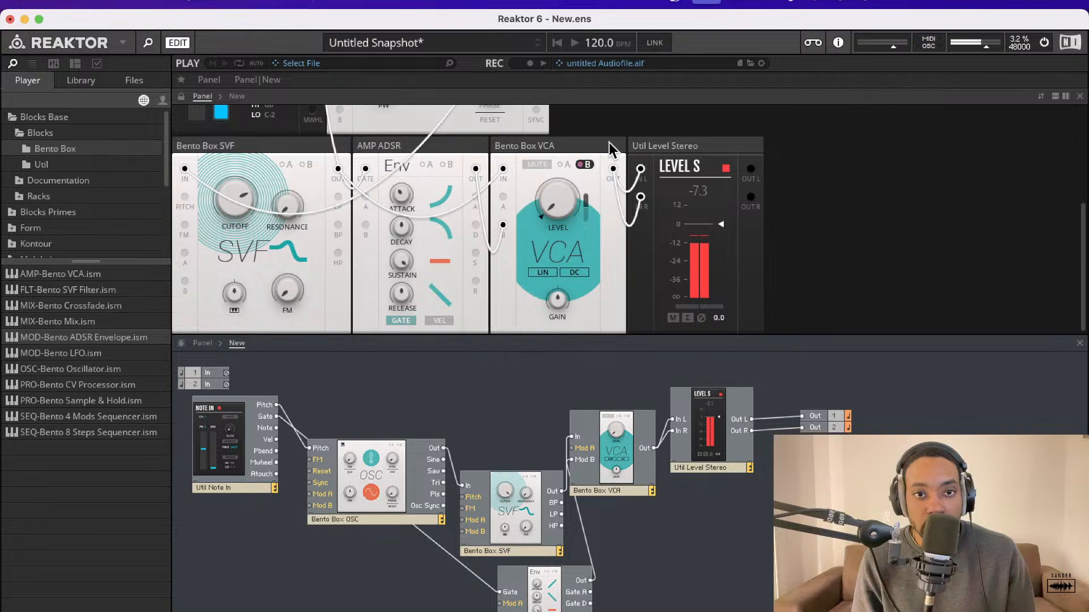
# Lower the main output volume slightly and set the AMP ADSR's attack to 773 ms
pyautogui.moveTo(982, 48); pyautogui.dragTo(970, 50)
pyautogui.moveTo(400, 198); pyautogui.dragTo(407, 126)
pyautogui.moveTo(411, 202); pyautogui.dragTo(400, 214)
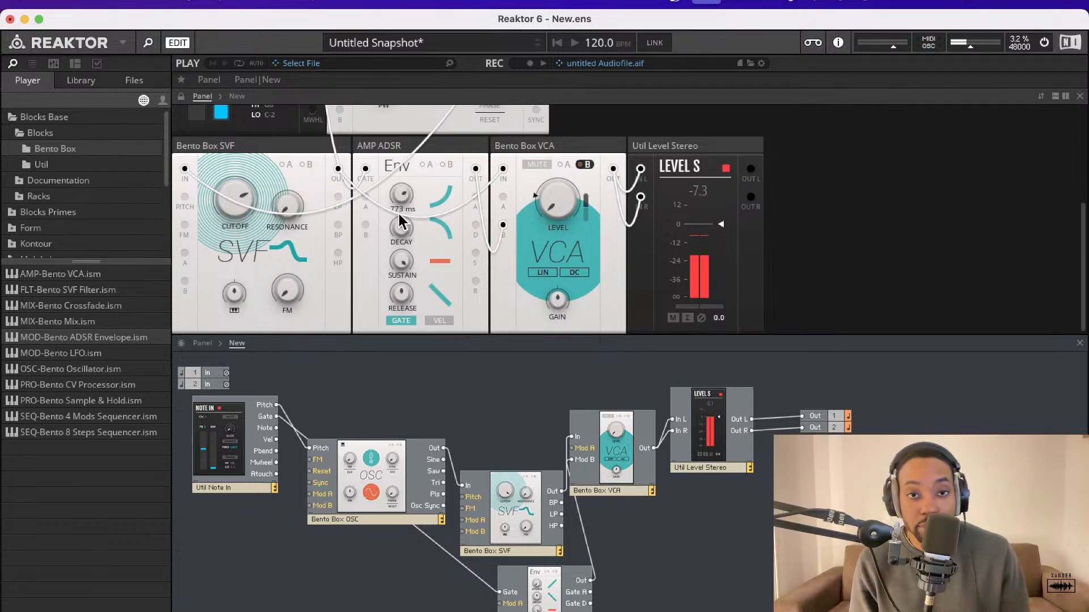
pyautogui.moveTo(399, 215); pyautogui.dragTo(397, 212)
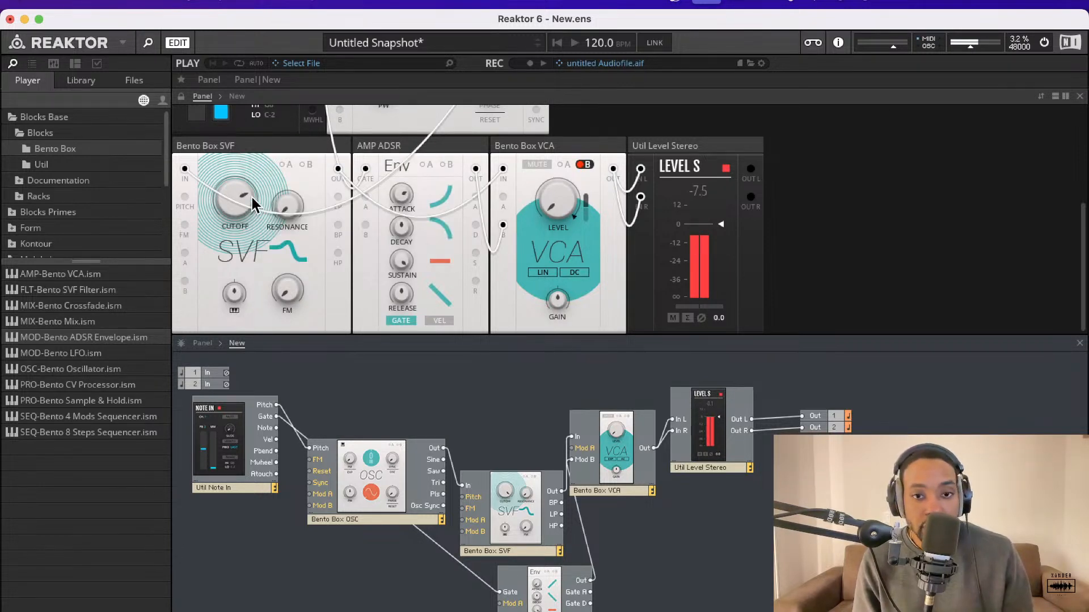
# Add a Bento LFO below the Note In block and wire its Out to the oscillator's Mod A
pyautogui.moveTo(84, 355); pyautogui.dragTo(311, 505)
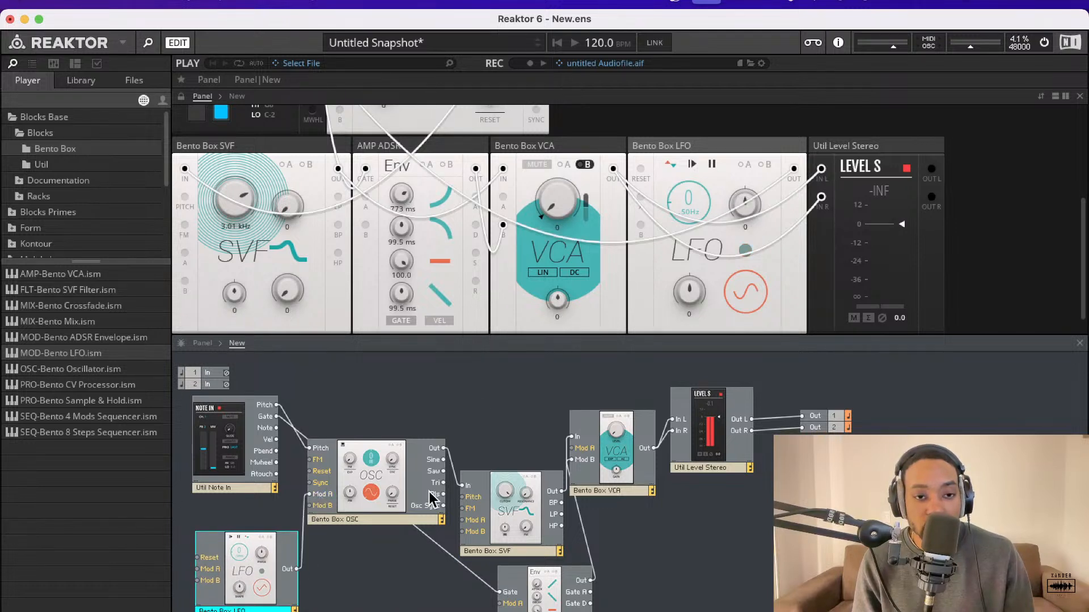
pyautogui.scroll(2, 491, 281)
pyautogui.scroll(3, 491, 281)
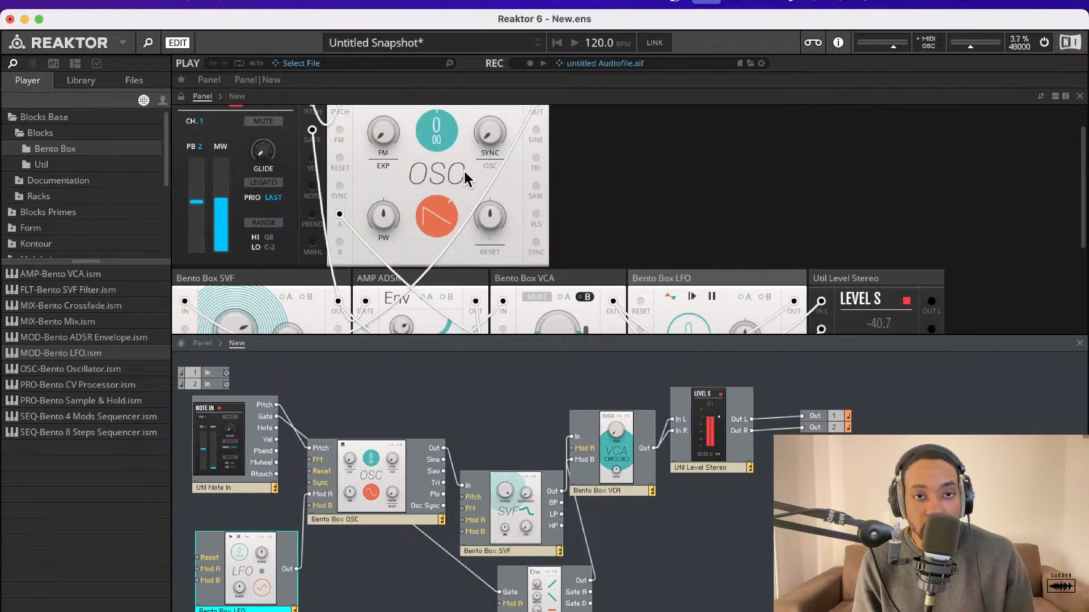
pyautogui.scroll(1, 428, 137)
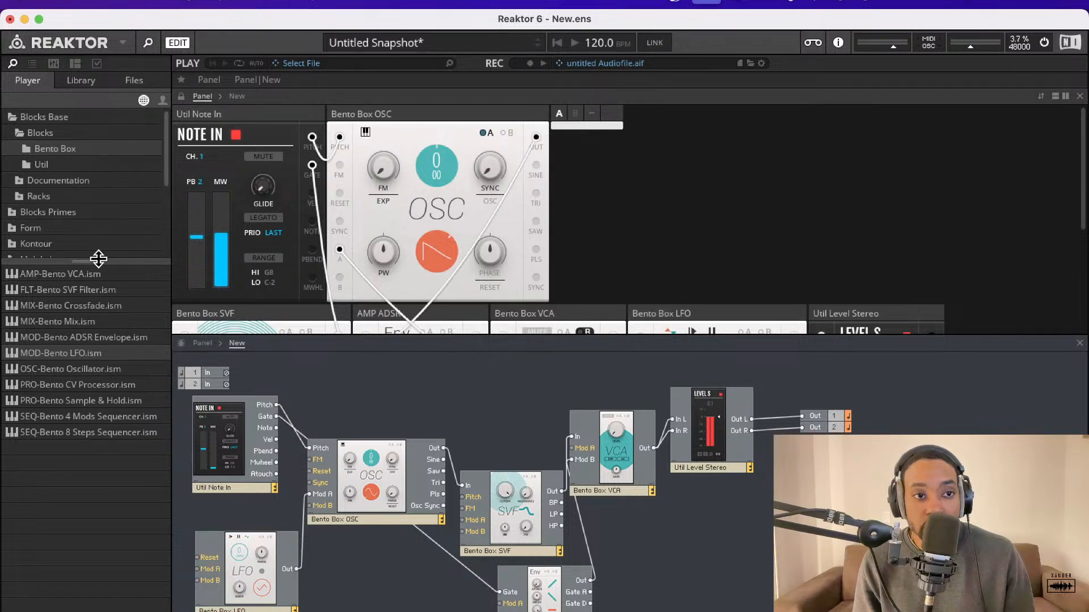
# Add a Util Scope block beside the LFO in the structure and feed the LFO's Out into the scope's In
pyautogui.click(62, 168)
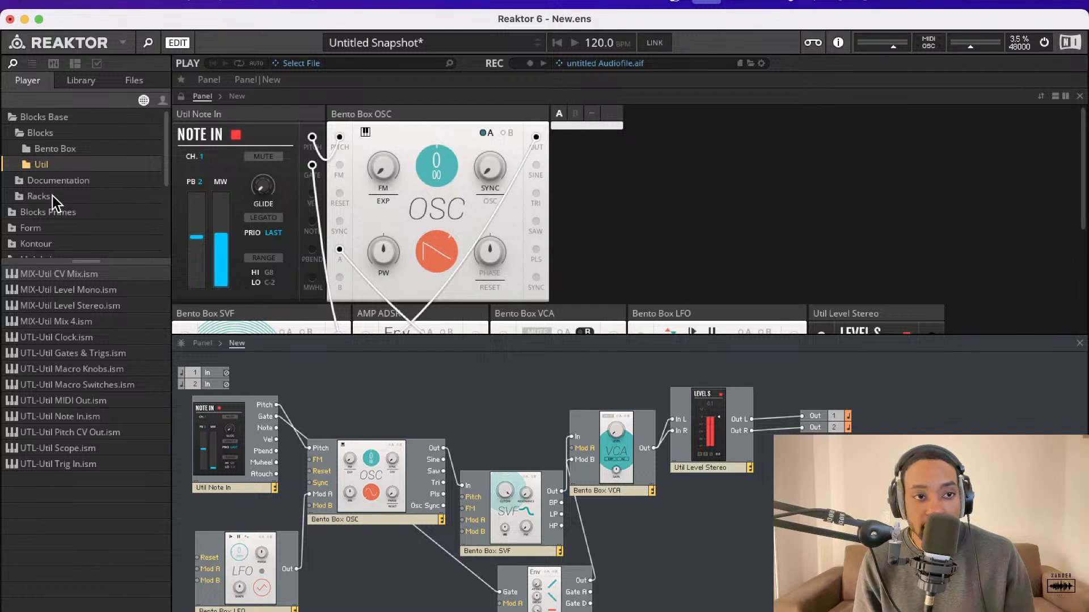
pyautogui.press('Up')
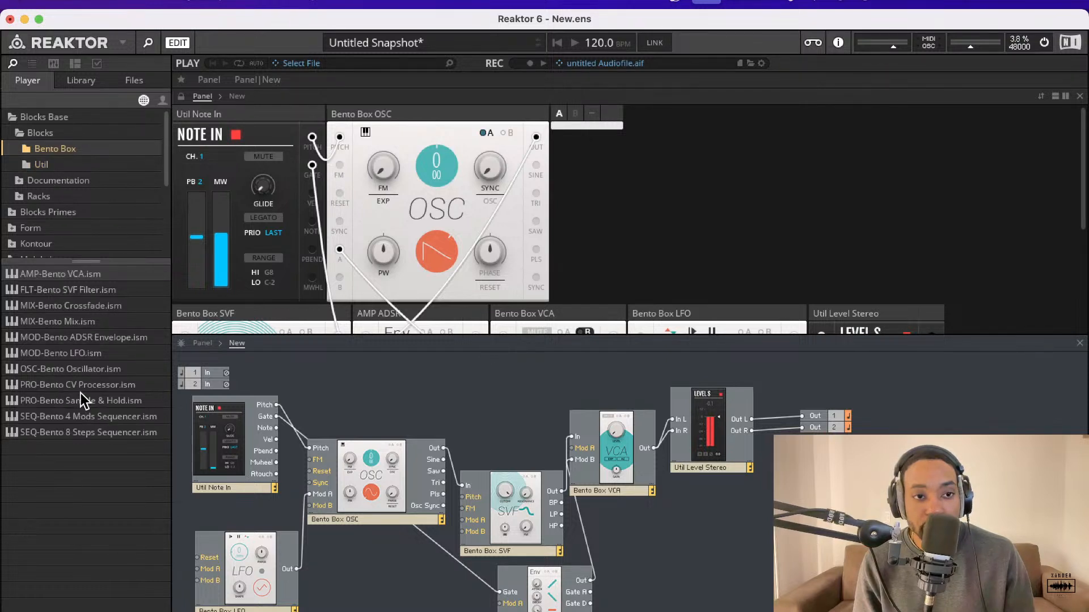
pyautogui.click(63, 165)
pyautogui.moveTo(91, 449); pyautogui.dragTo(296, 569)
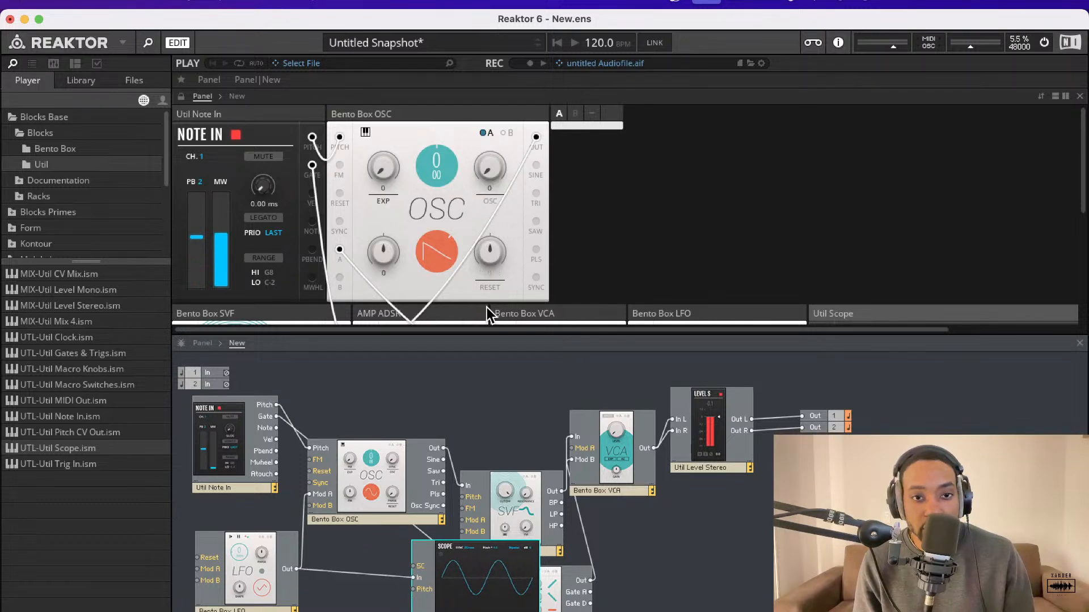
pyautogui.scroll(-5, 486, 307)
pyautogui.hscroll(3, 488, 305)
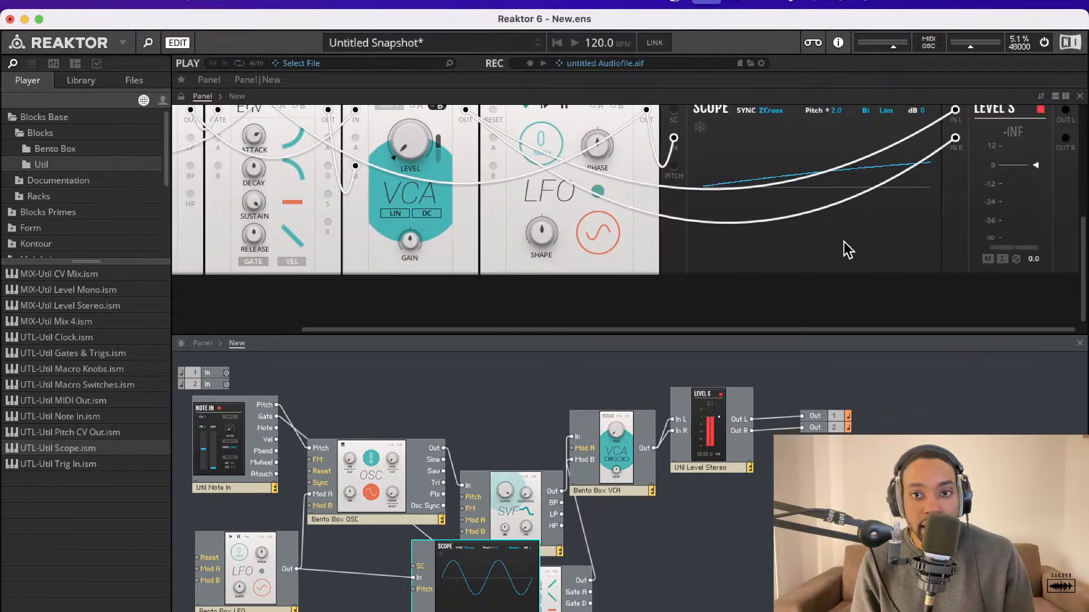
pyautogui.scroll(2, 824, 187)
pyautogui.scroll(1, 824, 187)
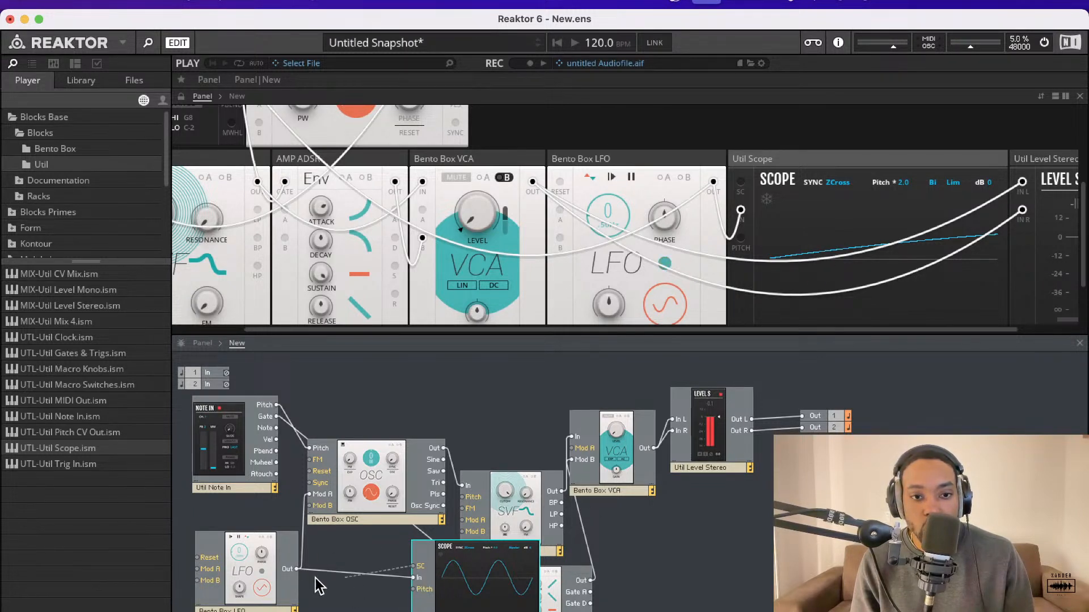
# Patch the LFO's Out to the scope's Pitch input and remove the LFO's cable to the scope's In
pyautogui.moveTo(386, 576); pyautogui.dragTo(408, 575)
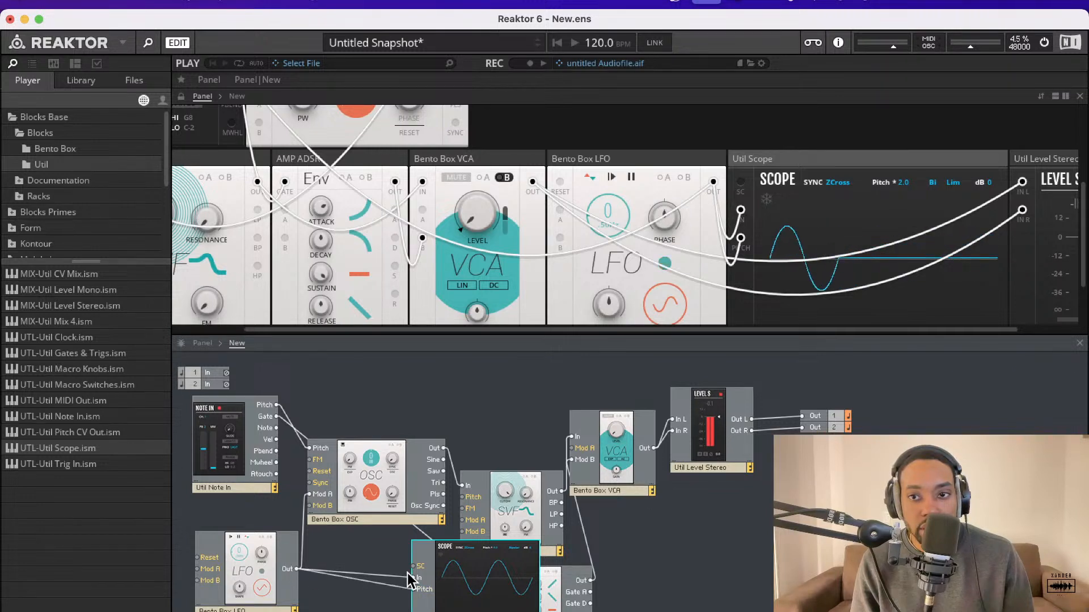
pyautogui.click(405, 577)
pyautogui.press('Delete')
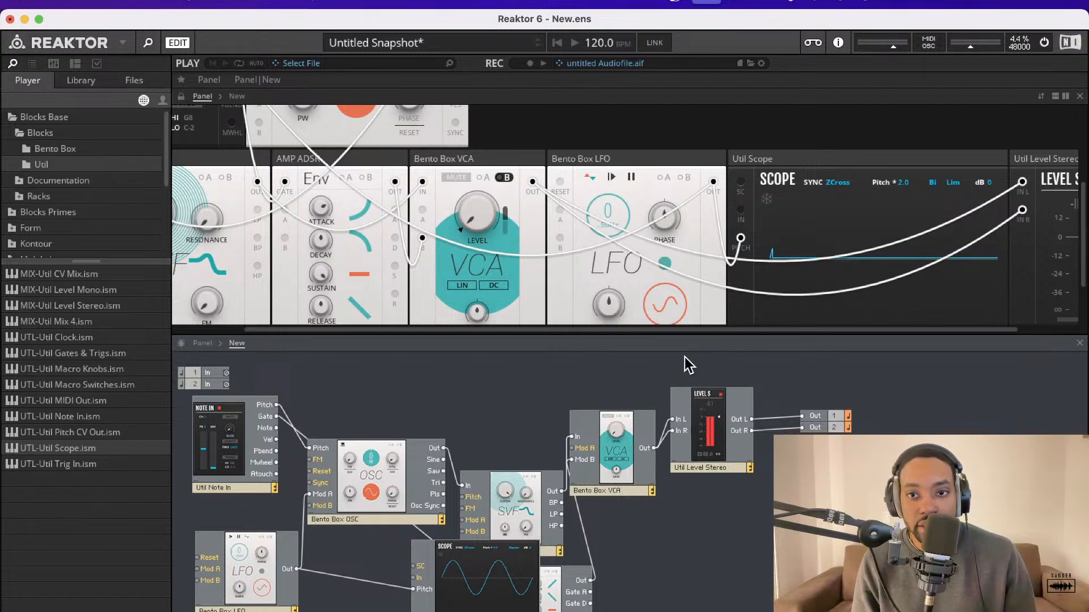
# Sweep the Bento LFO's rate up to 16 and back down below 1 while watching the scope trace
pyautogui.scroll(5, 615, 238)
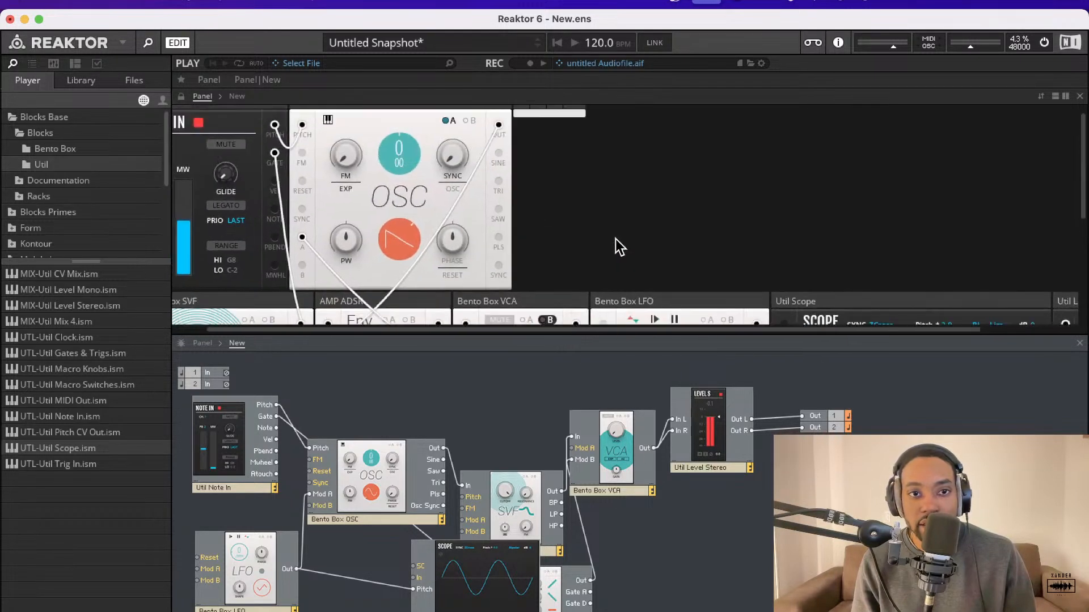
pyautogui.scroll(-3, 624, 239)
pyautogui.scroll(3, 624, 239)
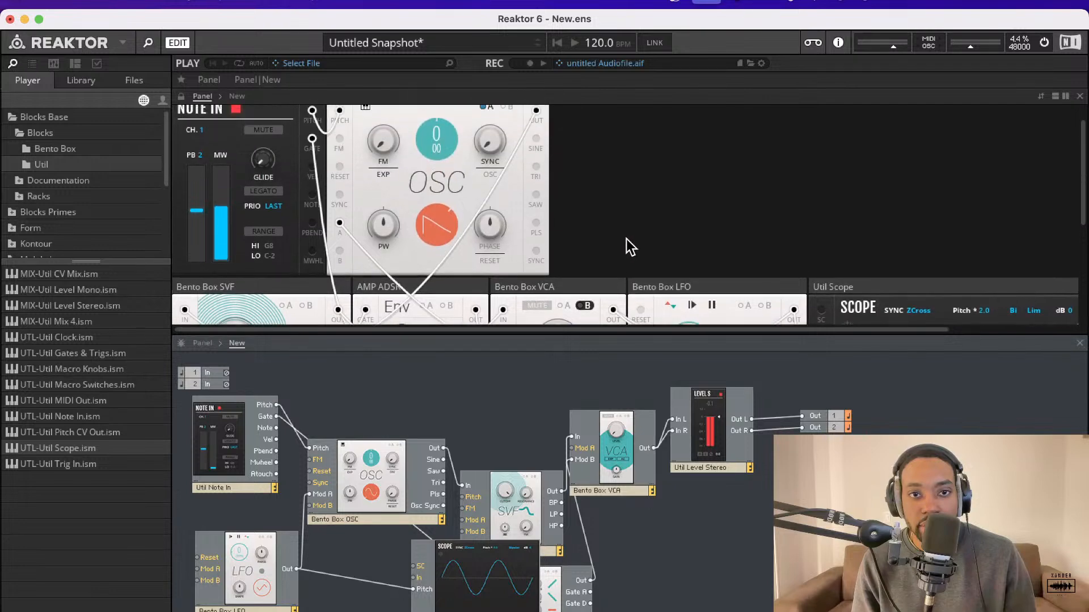
pyautogui.scroll(-5, 626, 240)
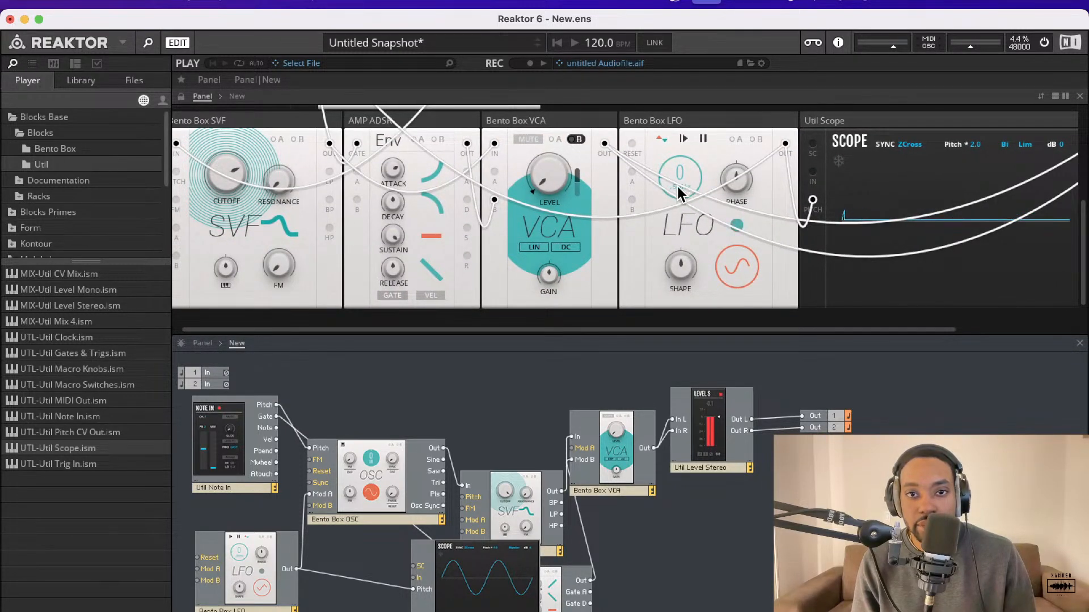
pyautogui.moveTo(677, 187); pyautogui.dragTo(692, 122)
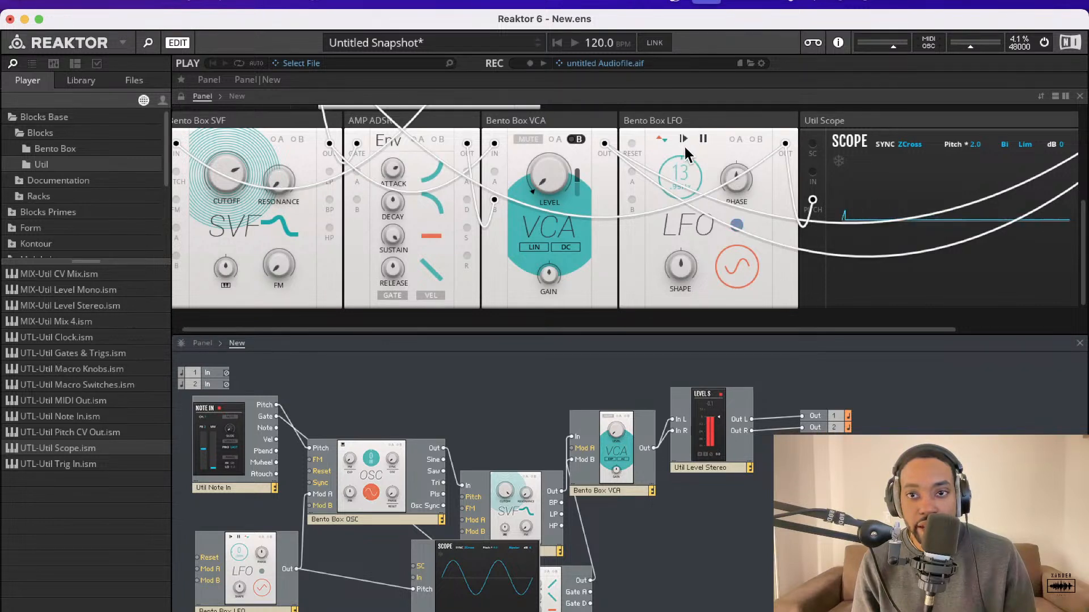
pyautogui.hscroll(3, 696, 195)
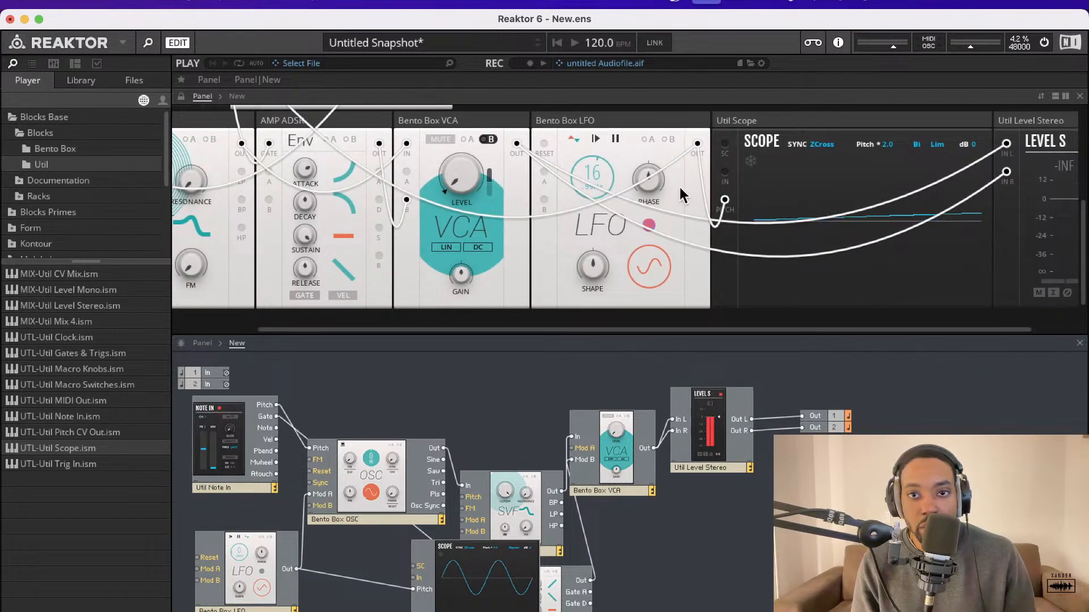
pyautogui.moveTo(594, 169); pyautogui.dragTo(610, 255)
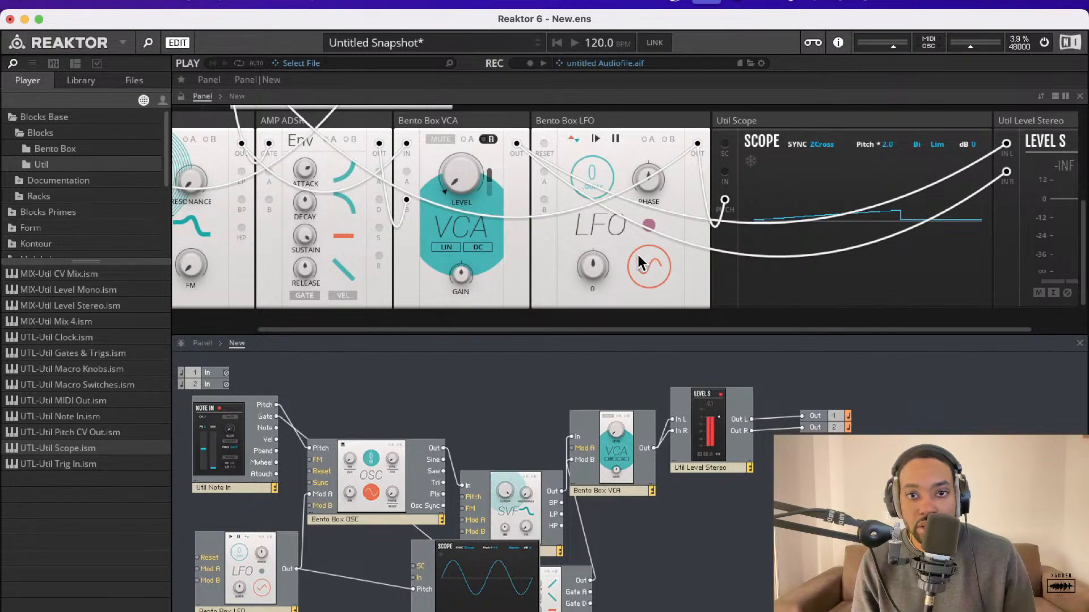
# Delete the cable between the LFO's Out and the scope's Pitch input
pyautogui.click(386, 584)
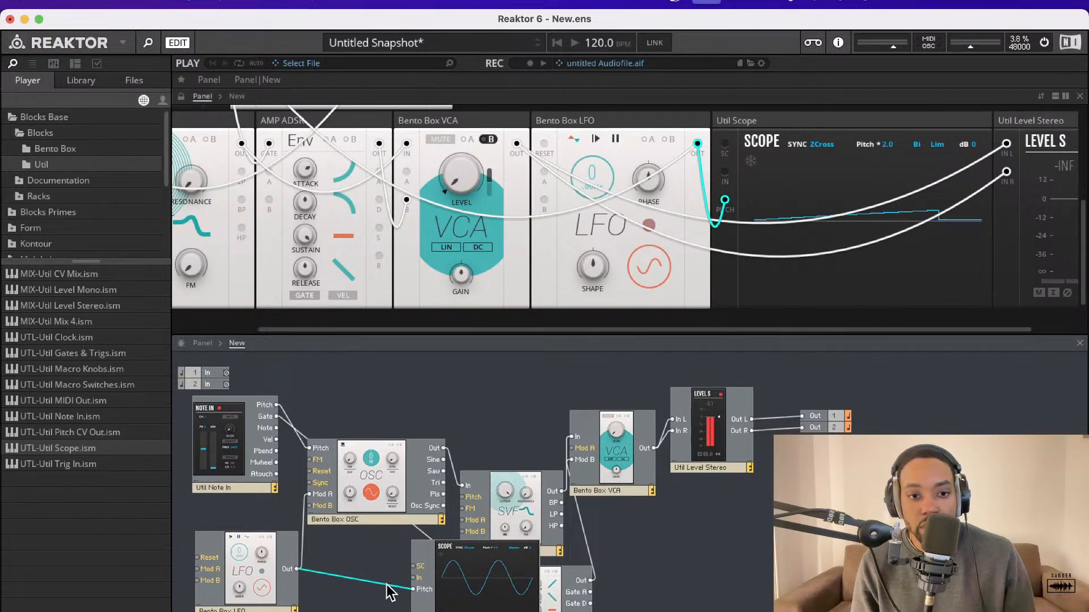
pyautogui.press('Delete')
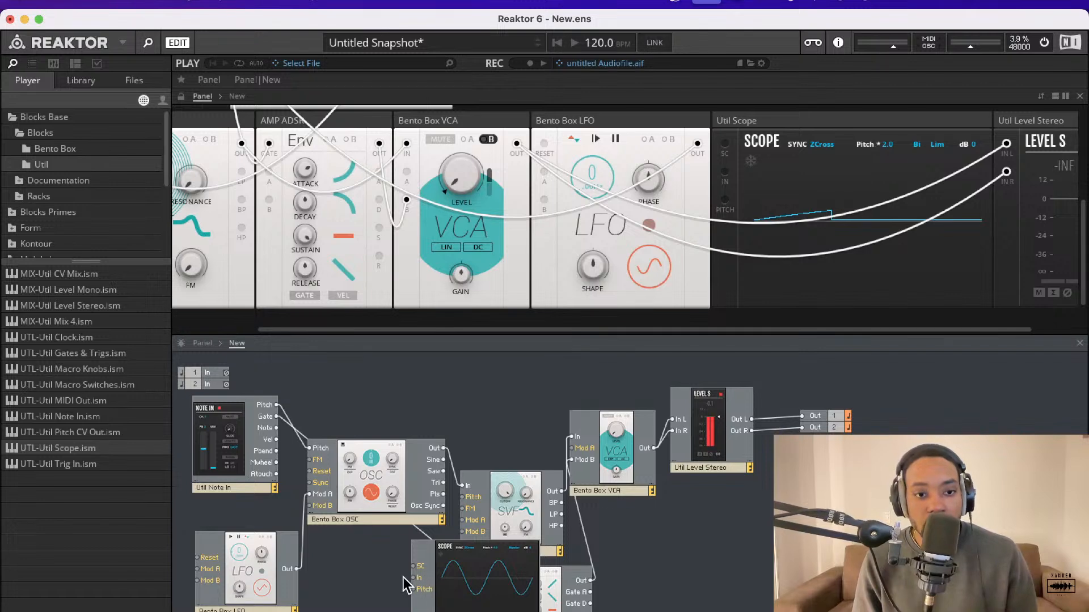
# Raise the modulation amount from source A on the oscillator's waveform control, and leave the modulation view
pyautogui.scroll(4, 551, 270)
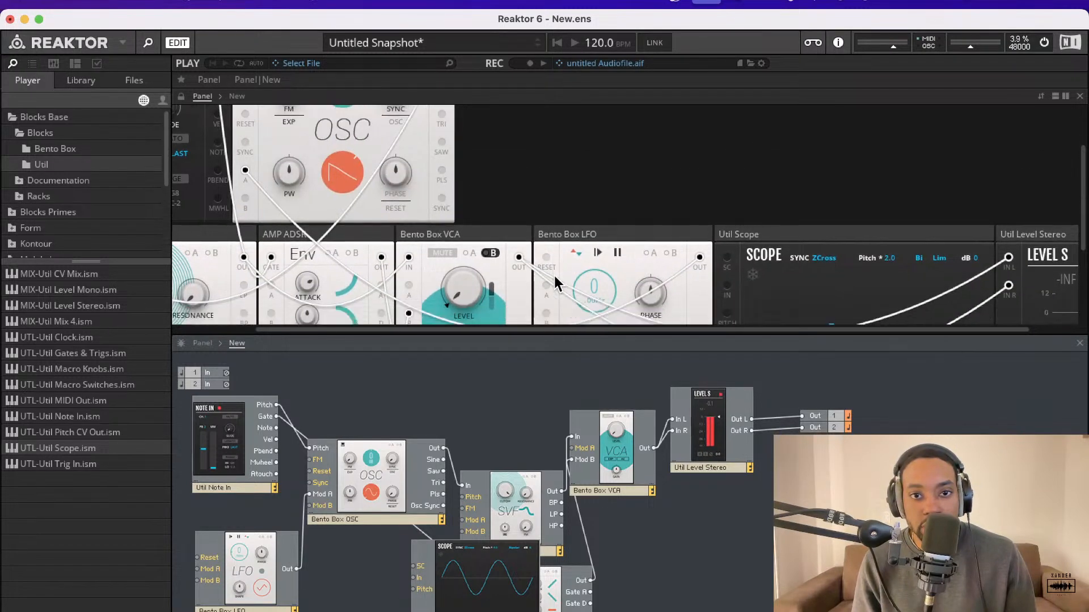
pyautogui.scroll(3, 512, 250)
pyautogui.scroll(-4, 517, 249)
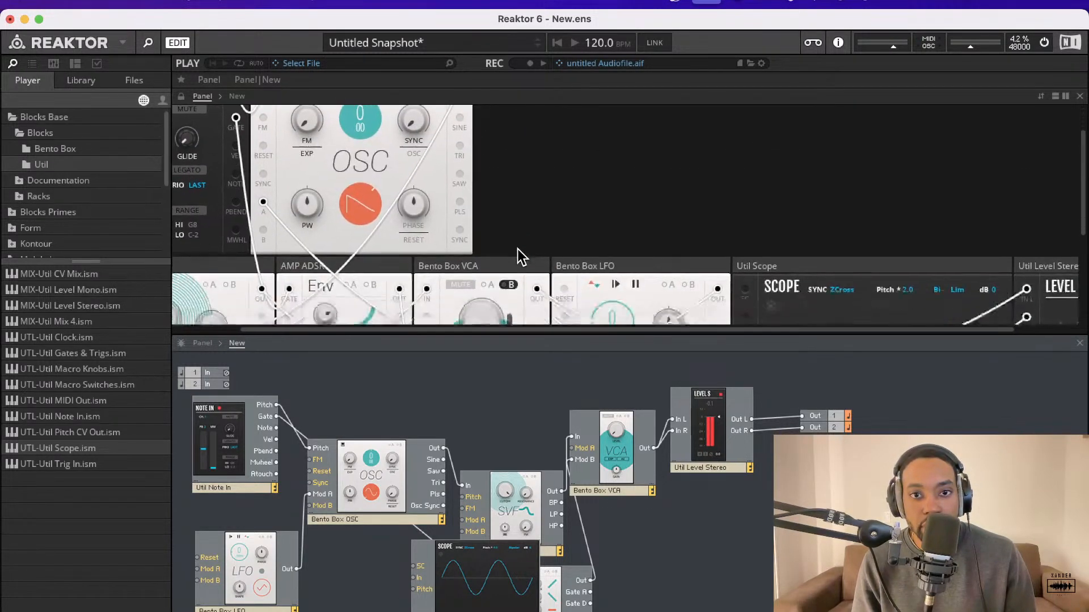
pyautogui.scroll(3, 368, 205)
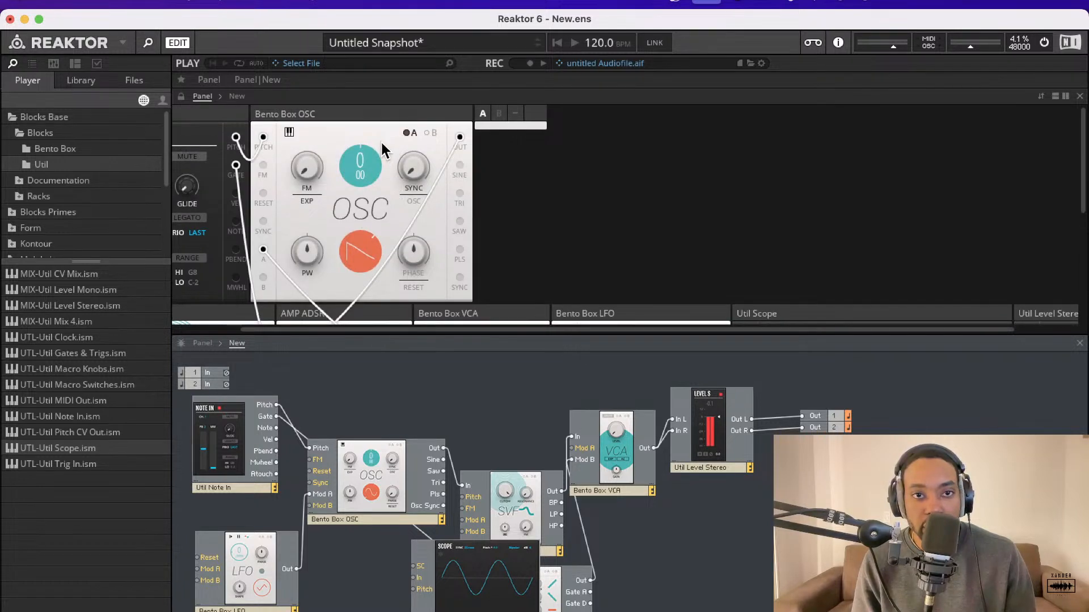
pyautogui.click(414, 135)
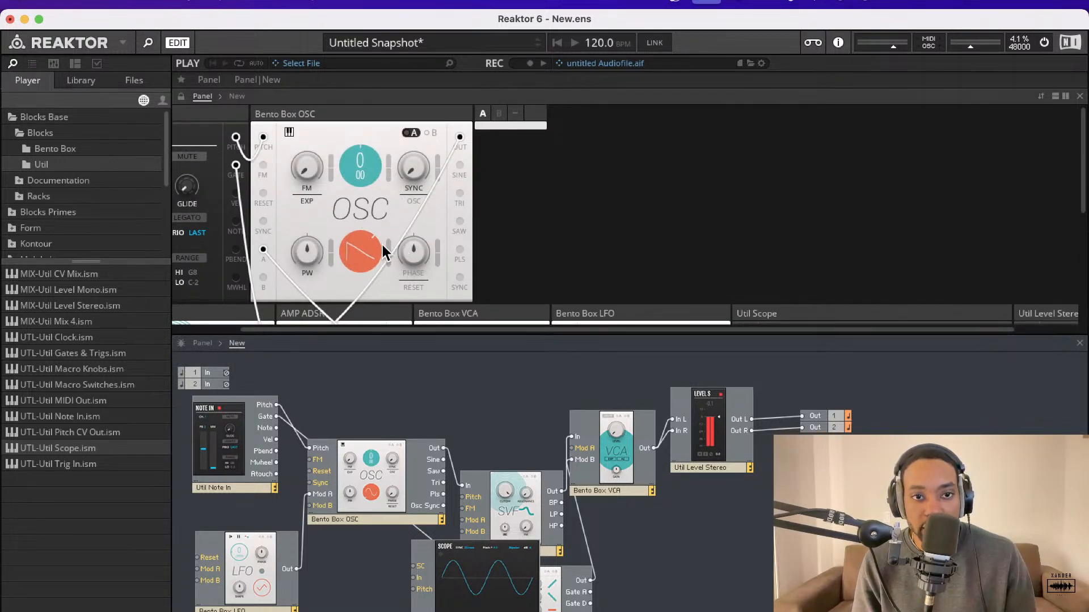
pyautogui.moveTo(386, 250); pyautogui.dragTo(390, 227)
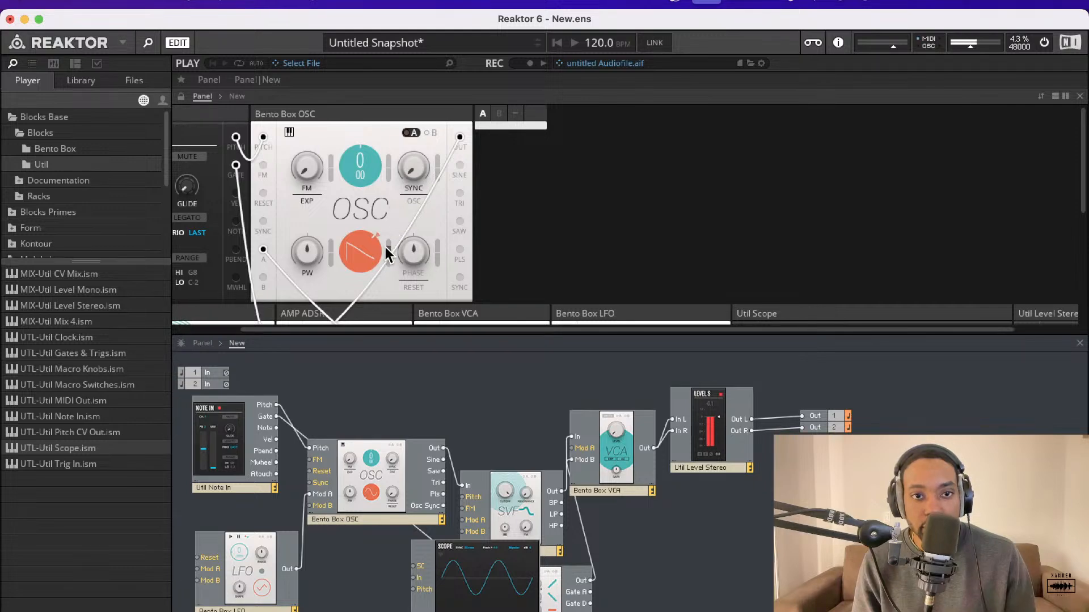
pyautogui.click(411, 134)
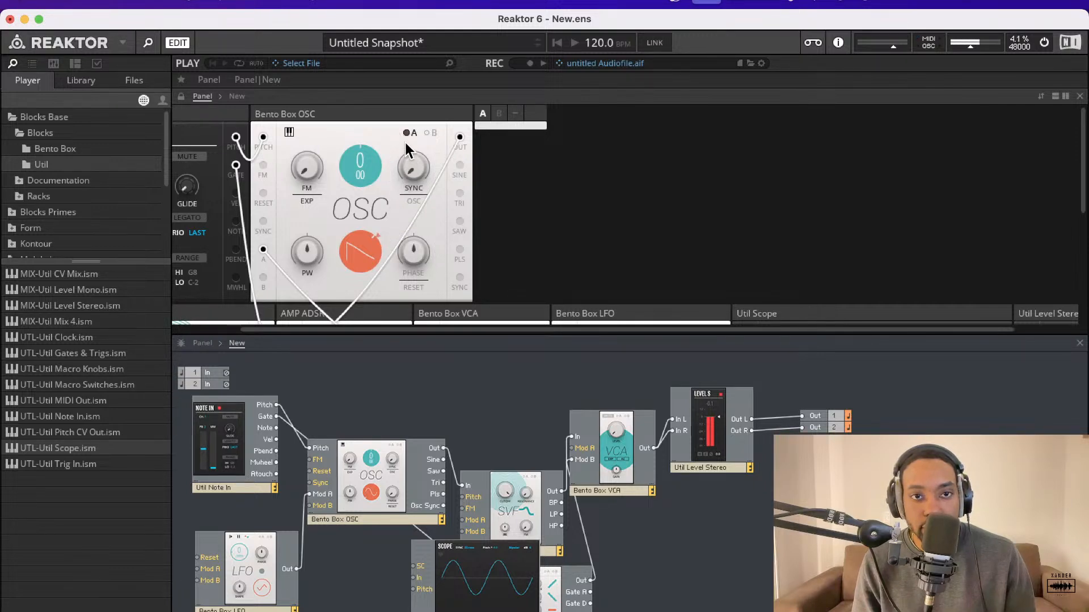
# Raise the Bento LFO's rate to about 1
pyautogui.scroll(-5, 420, 185)
pyautogui.scroll(2, 608, 212)
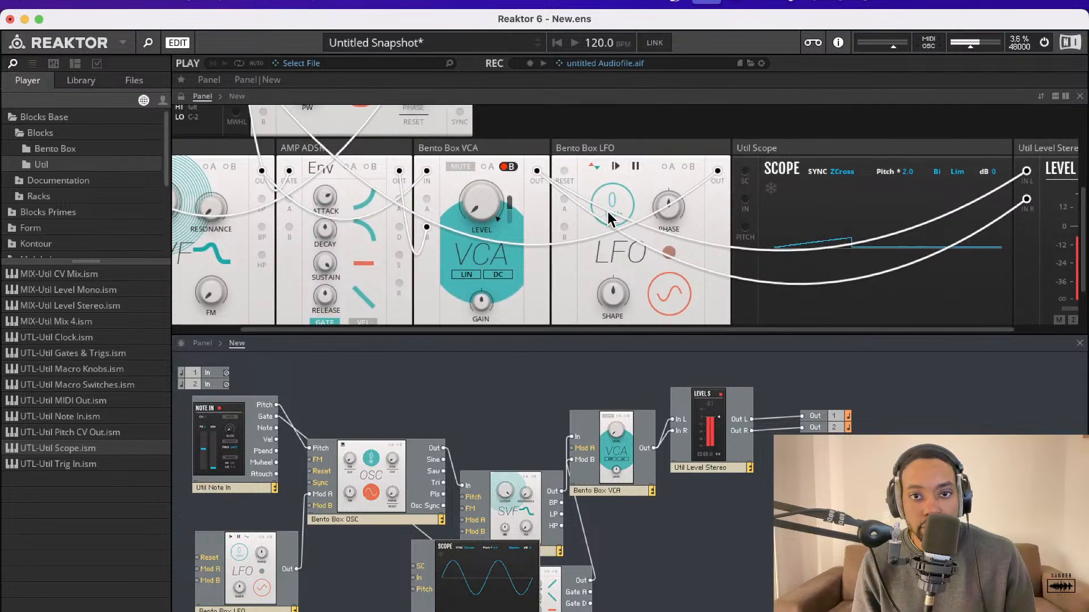
pyautogui.scroll(6, 606, 167)
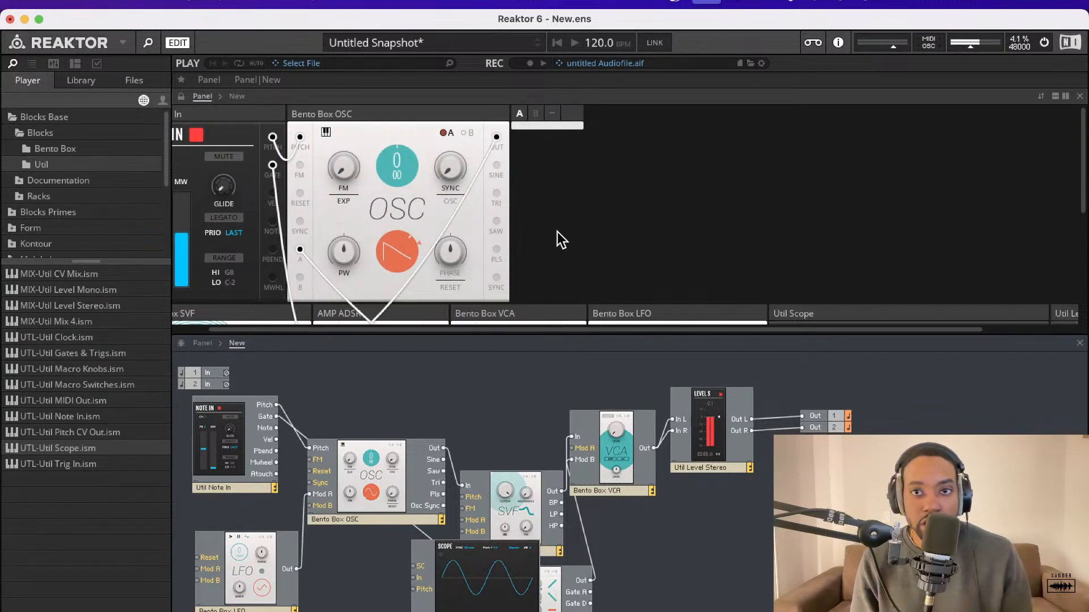
# Move the Util Scope block beyond the Util Level Stereo block and wire the VCA's Out to the scope's In
pyautogui.scroll(-5, 546, 227)
pyautogui.moveTo(452, 567); pyautogui.dragTo(834, 482)
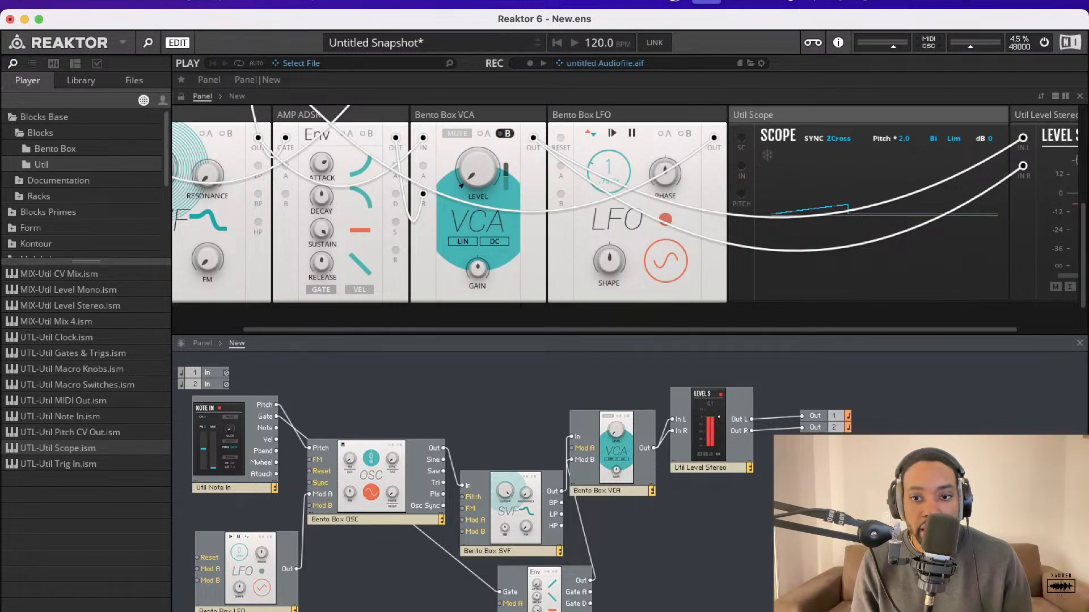
pyautogui.moveTo(740, 466); pyautogui.dragTo(654, 449)
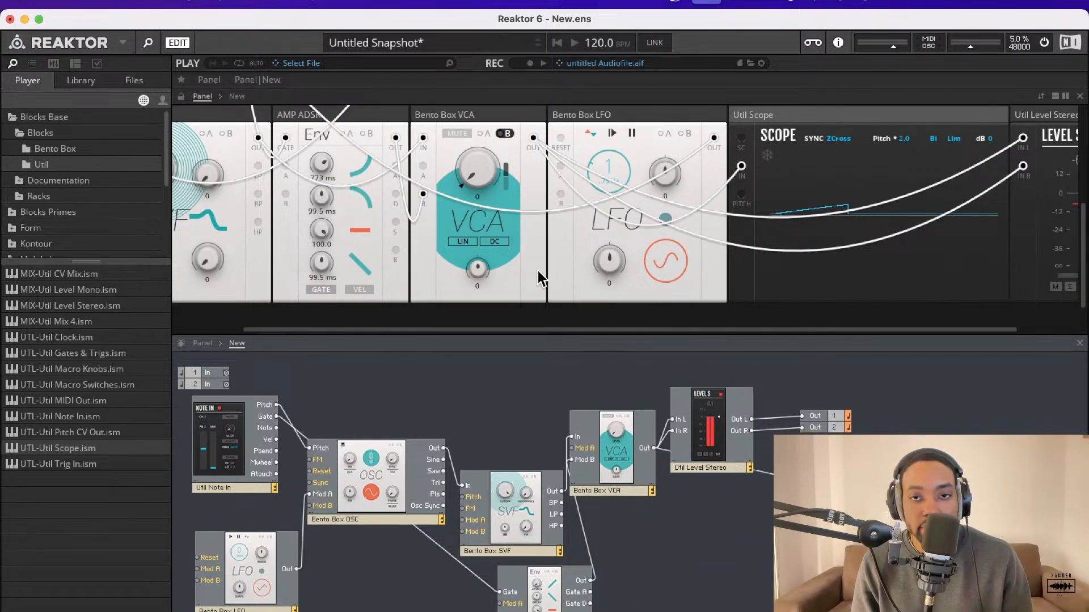
pyautogui.hscroll(-2, 531, 268)
pyautogui.hscroll(3, 750, 216)
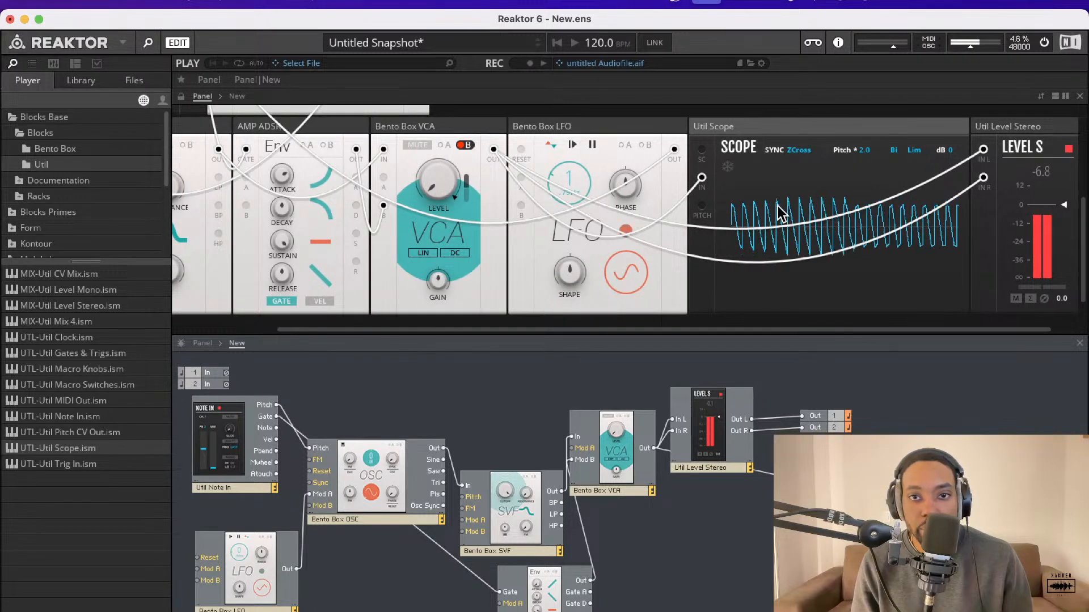
# Fine-tune the oscillator's waveform control and show its modulation amounts from source A
pyautogui.scroll(5, 794, 226)
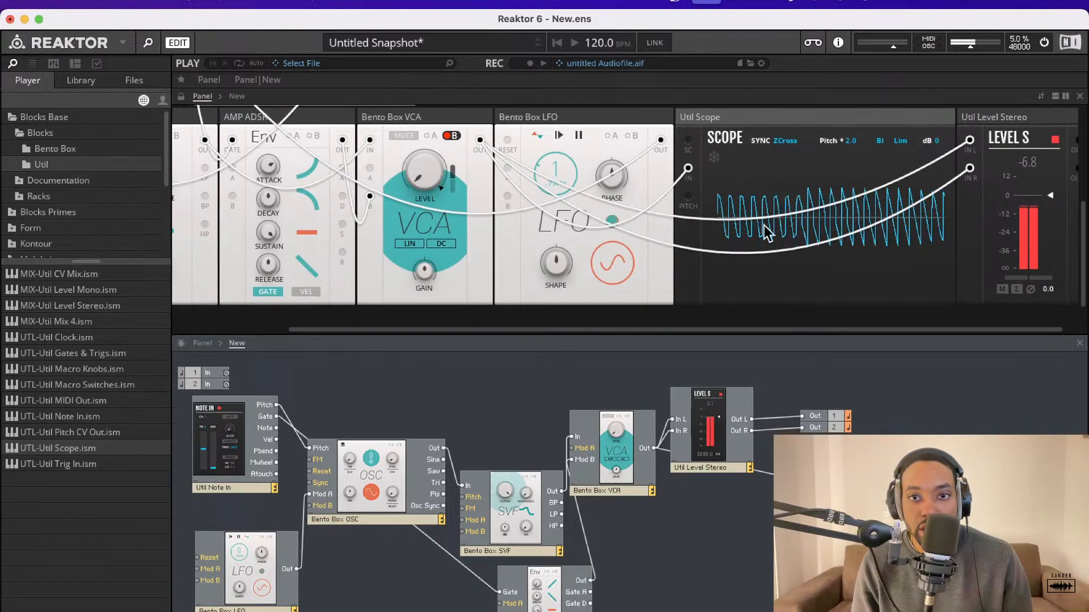
pyautogui.moveTo(295, 247); pyautogui.dragTo(303, 251)
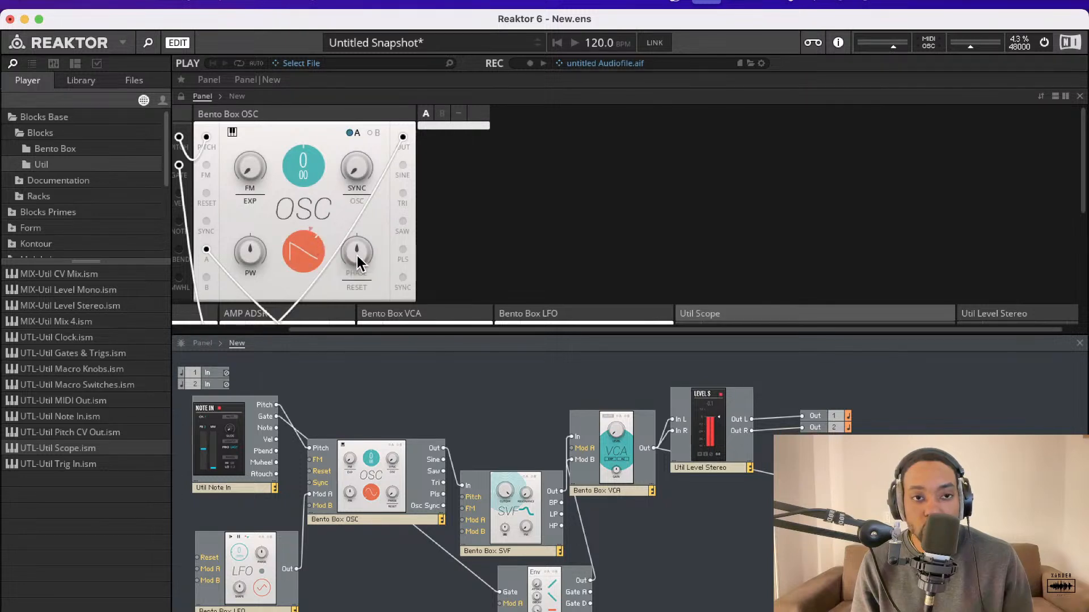
pyautogui.click(353, 133)
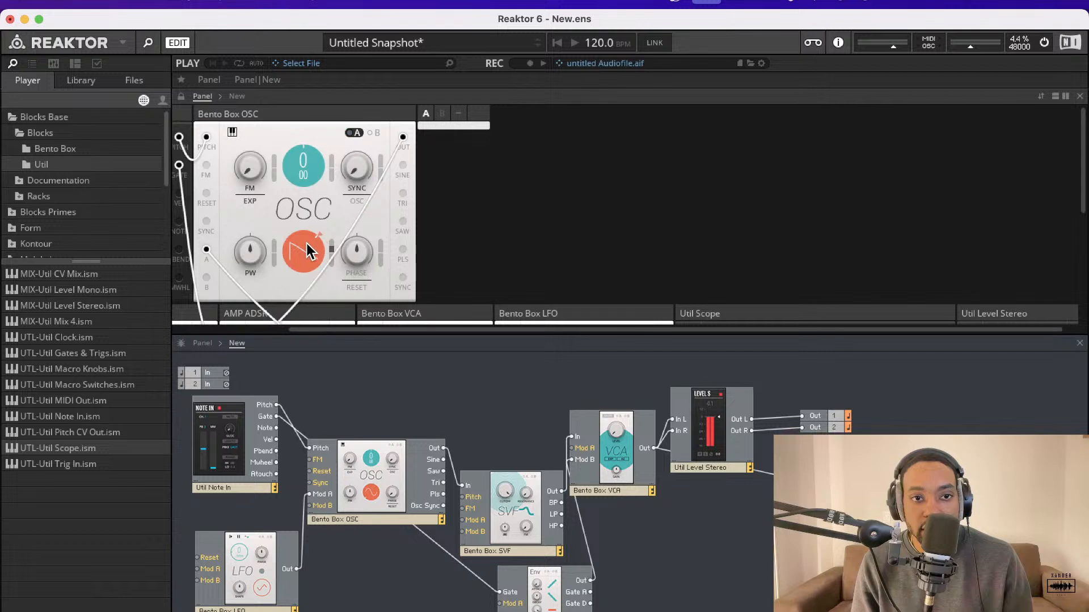
pyautogui.moveTo(306, 244); pyautogui.dragTo(305, 243)
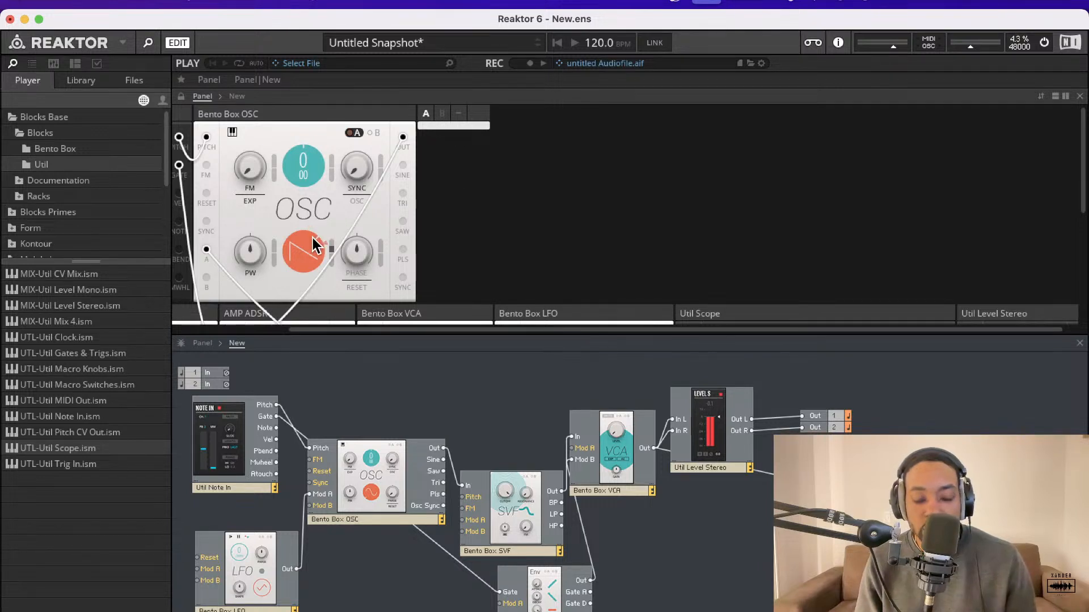
# Lower the Bento LFO's rate below 1 and change its waveform from sine to pulse
pyautogui.hscroll(-1, 584, 211)
pyautogui.hscroll(-1, 583, 210)
pyautogui.scroll(-5, 578, 206)
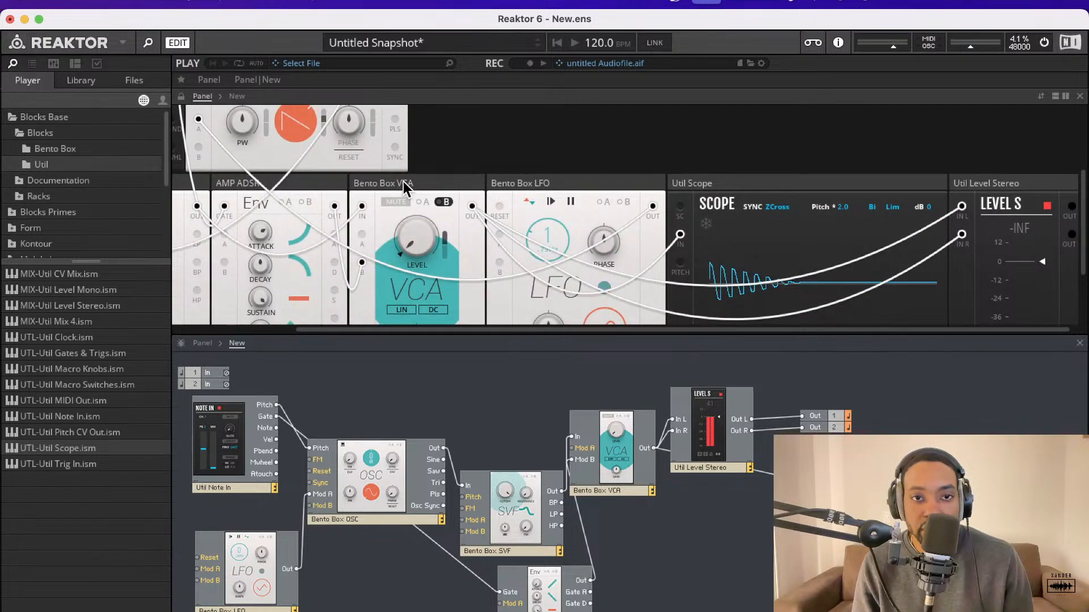
pyautogui.moveTo(409, 182)
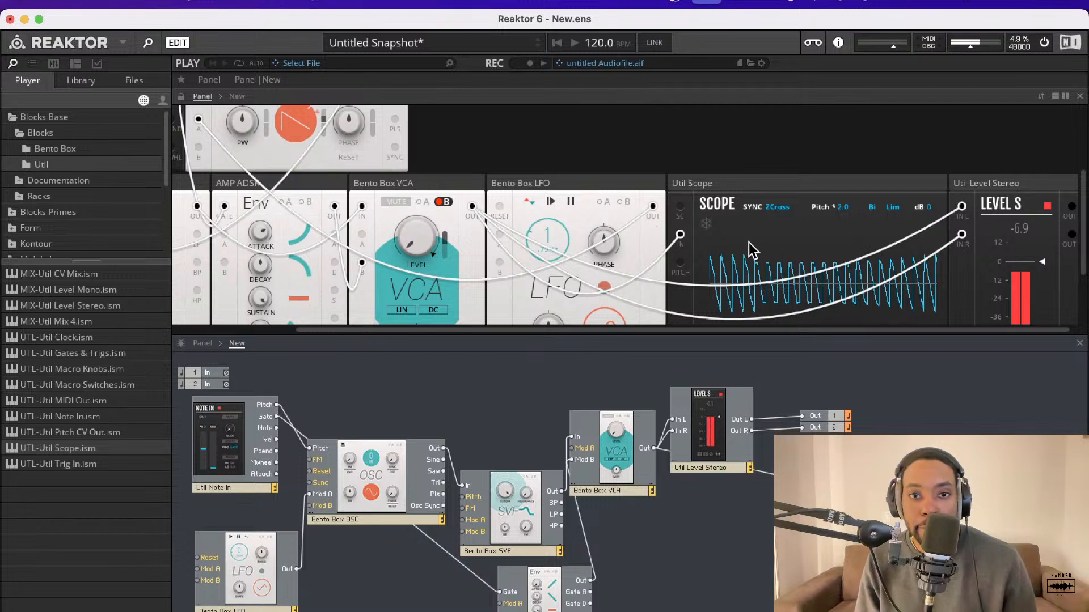
pyautogui.scroll(-2, 771, 249)
pyautogui.moveTo(542, 157); pyautogui.dragTo(542, 203)
pyautogui.moveTo(602, 281); pyautogui.dragTo(595, 156)
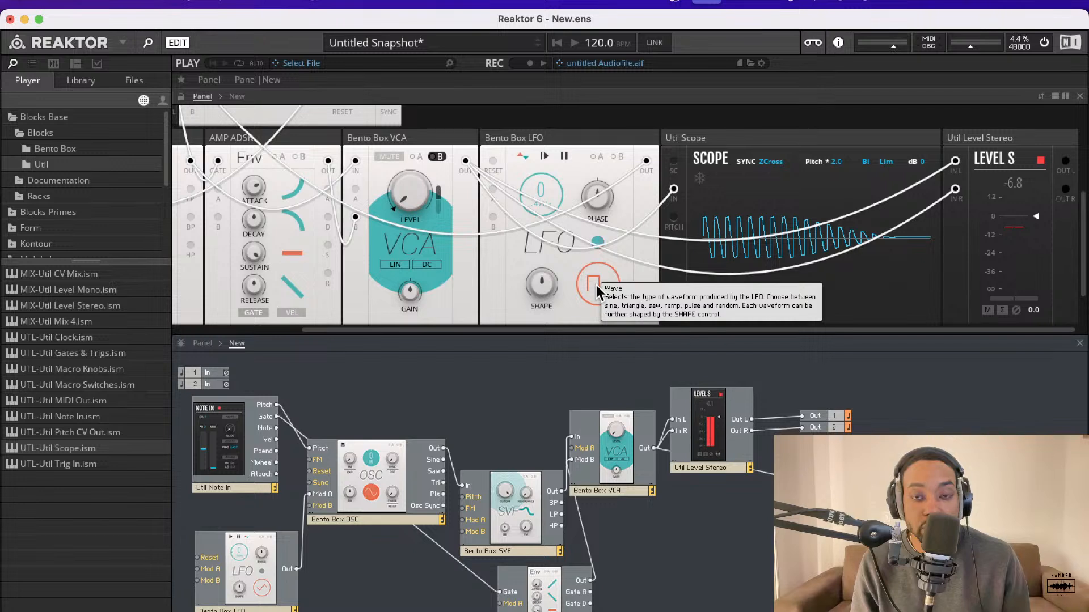
# Switch the Bento LFO's output from bipolar to unipolar
pyautogui.click(526, 160)
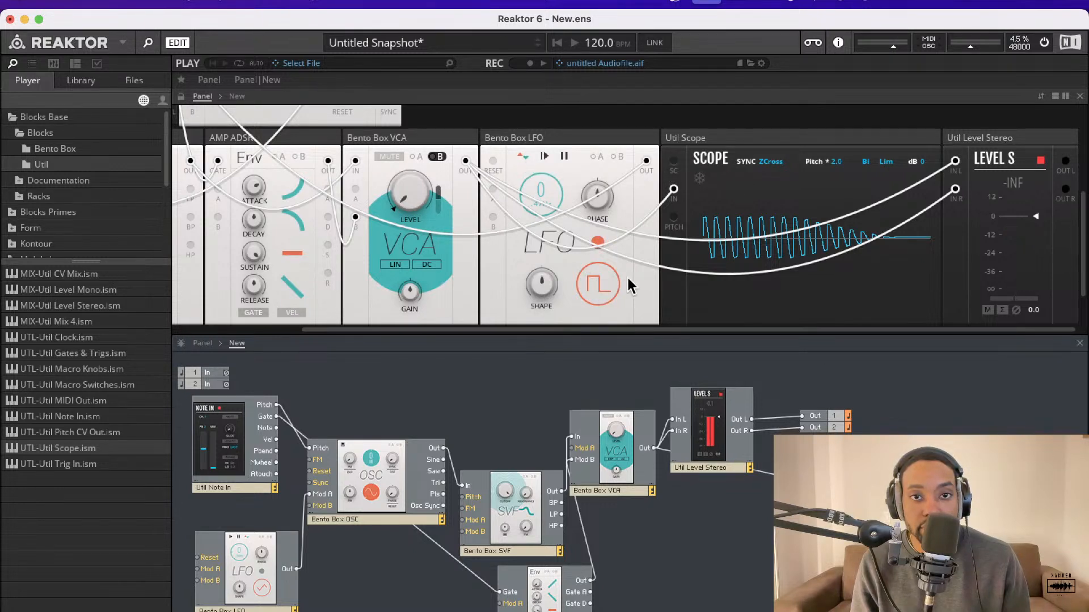
pyautogui.click(522, 159)
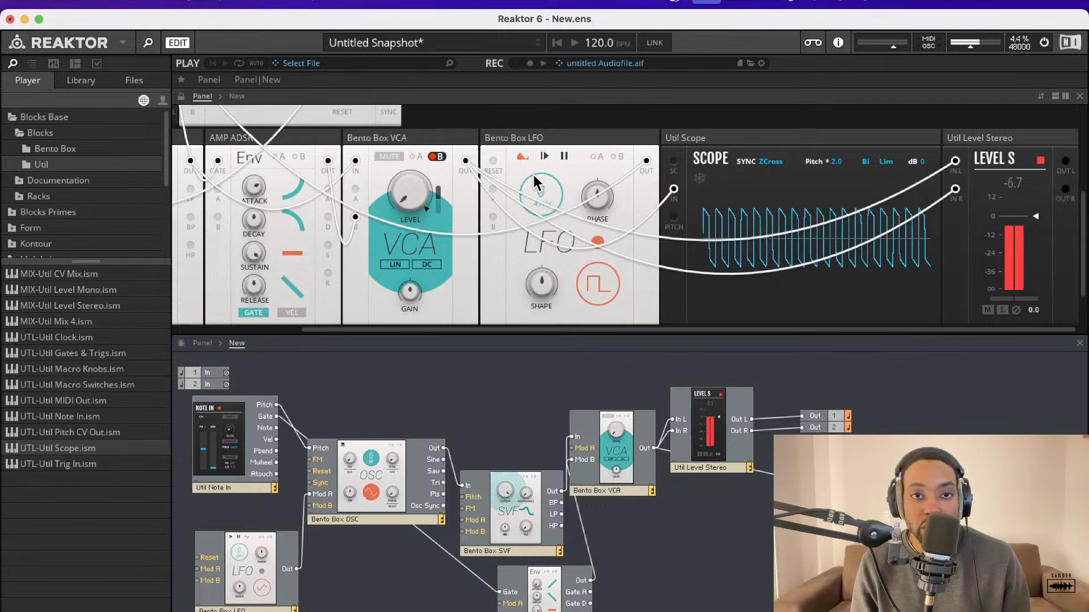
# Toggle the Bento LFO's output between unipolar and bipolar to compare both modes, leaving it bipolar
pyautogui.click(522, 158)
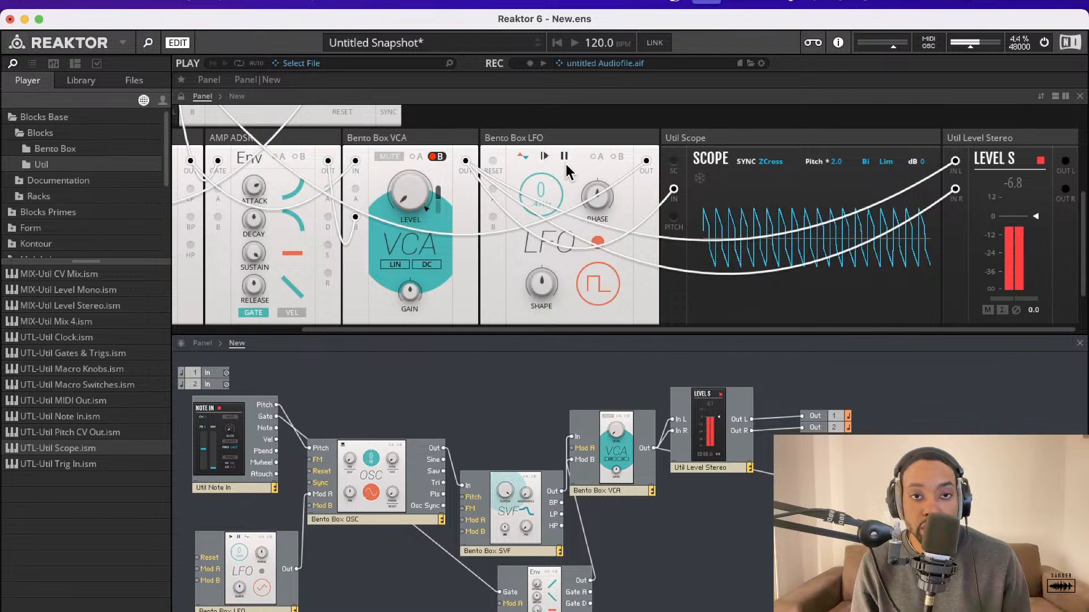
pyautogui.click(520, 157)
pyautogui.click(525, 159)
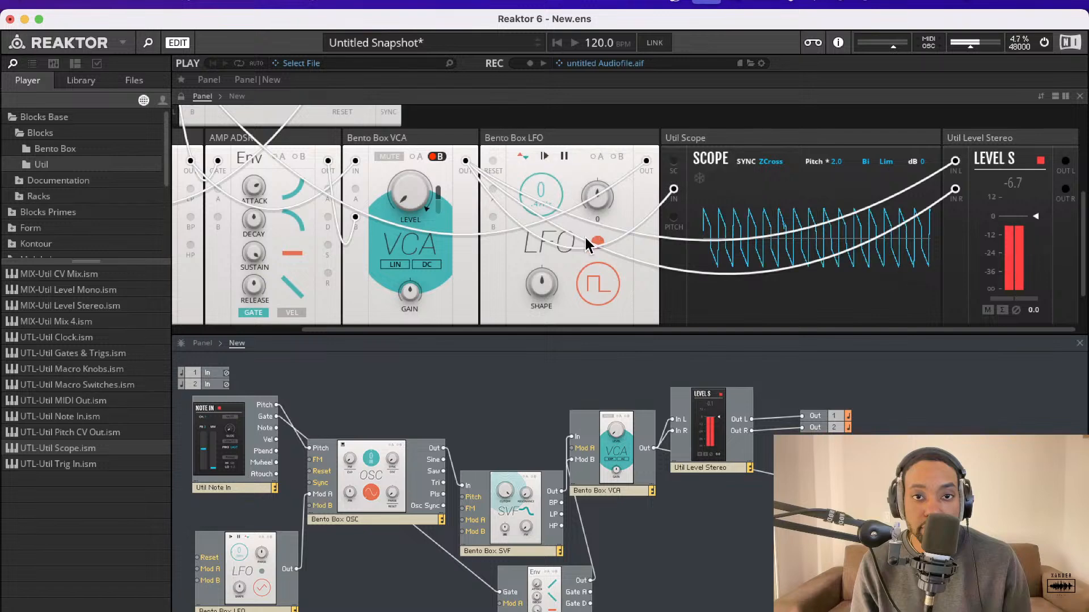
# Examine the oscillator's waveform control, then the LFO and the modulated waveform on the Util Scope
pyautogui.scroll(5, 550, 172)
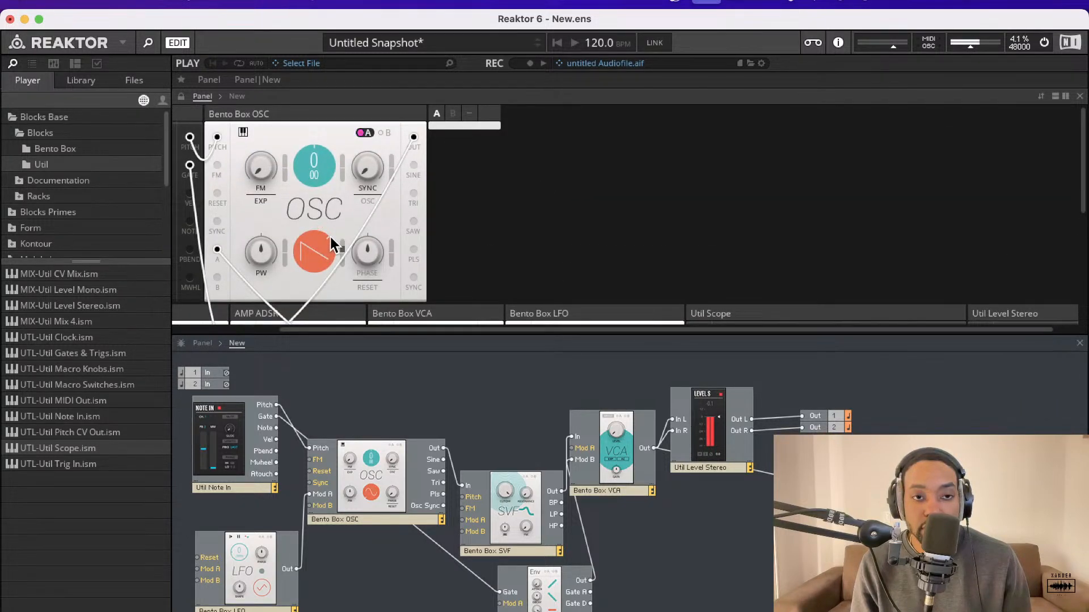
pyautogui.scroll(-3, 330, 236)
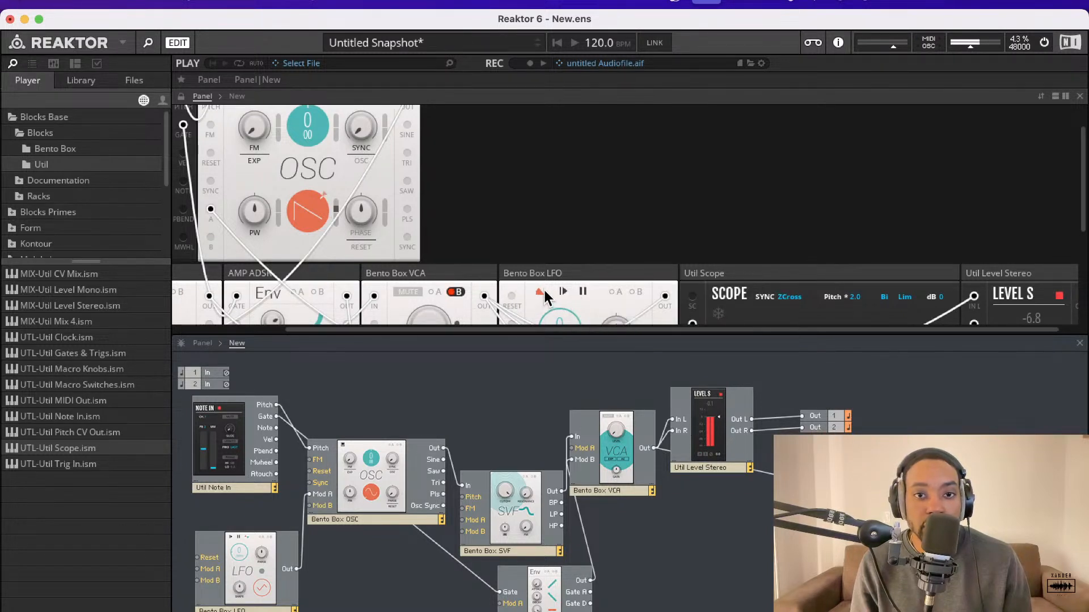
pyautogui.scroll(-3, 544, 295)
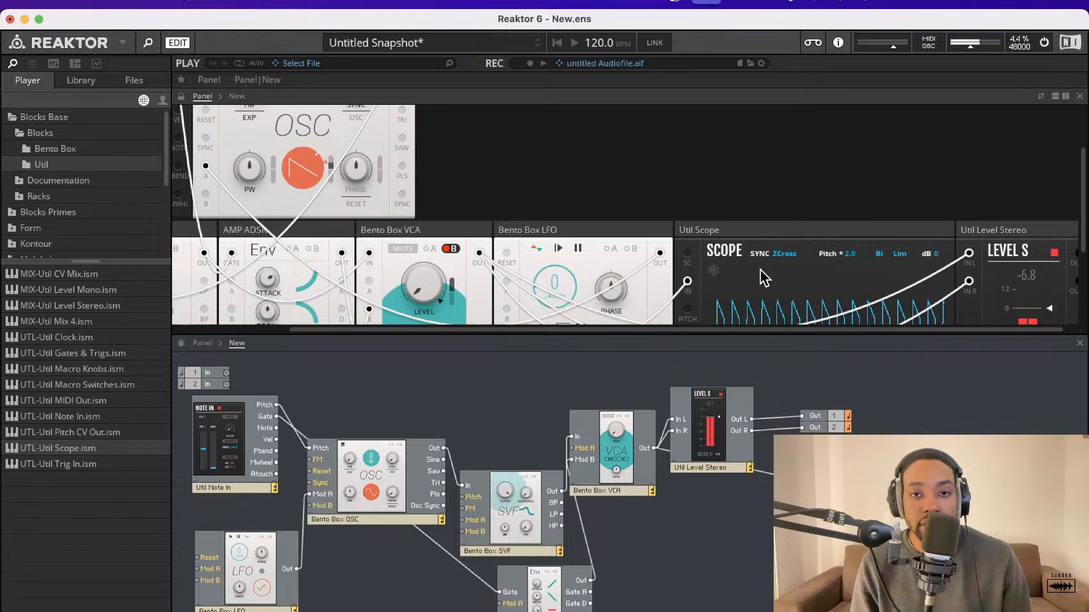
pyautogui.scroll(-3, 755, 267)
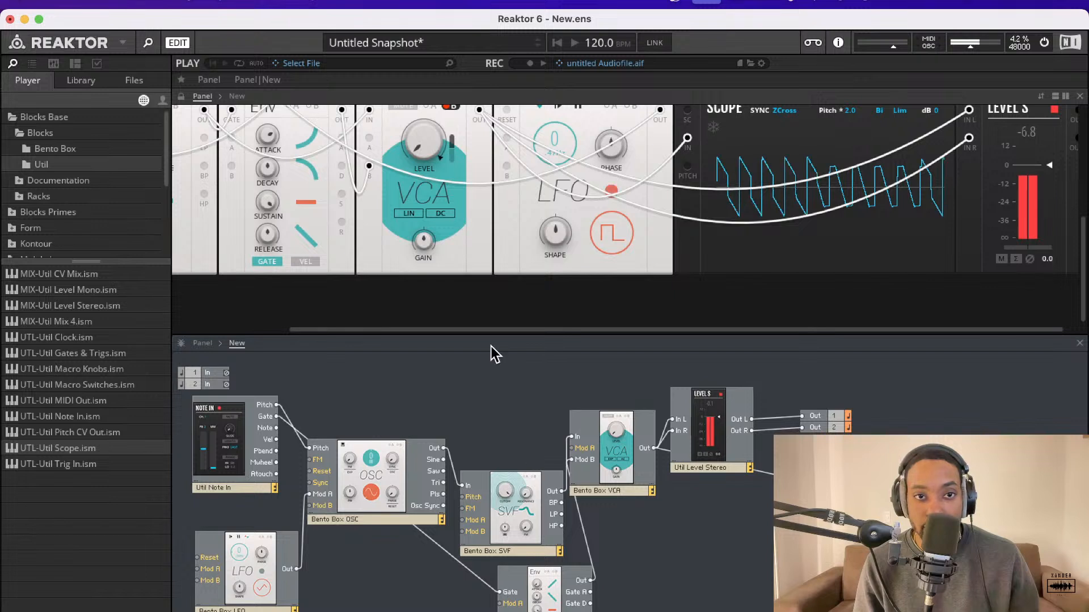
pyautogui.hscroll(1, 476, 319)
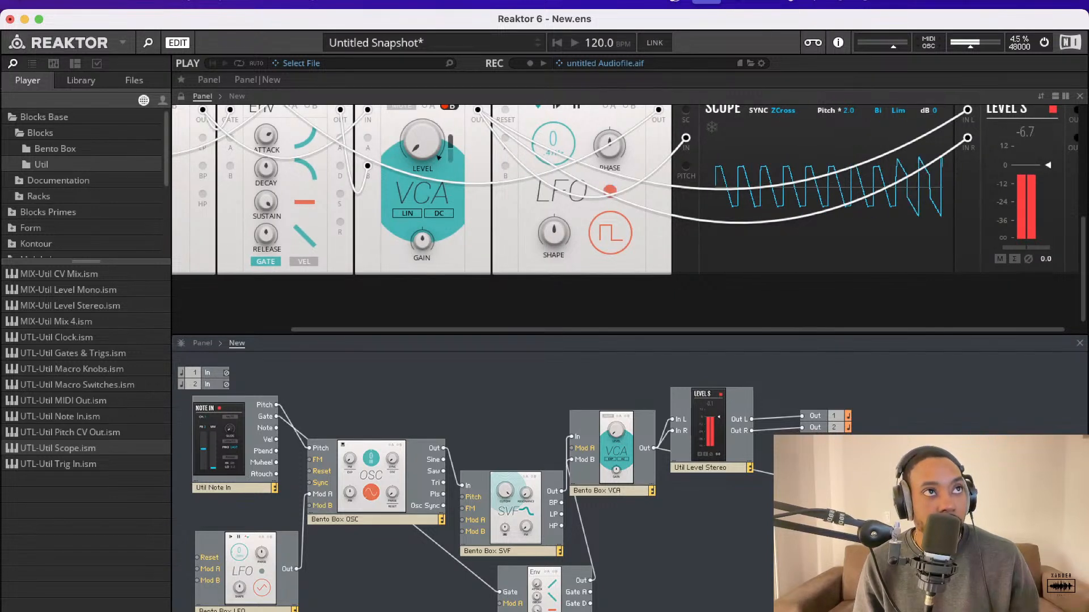